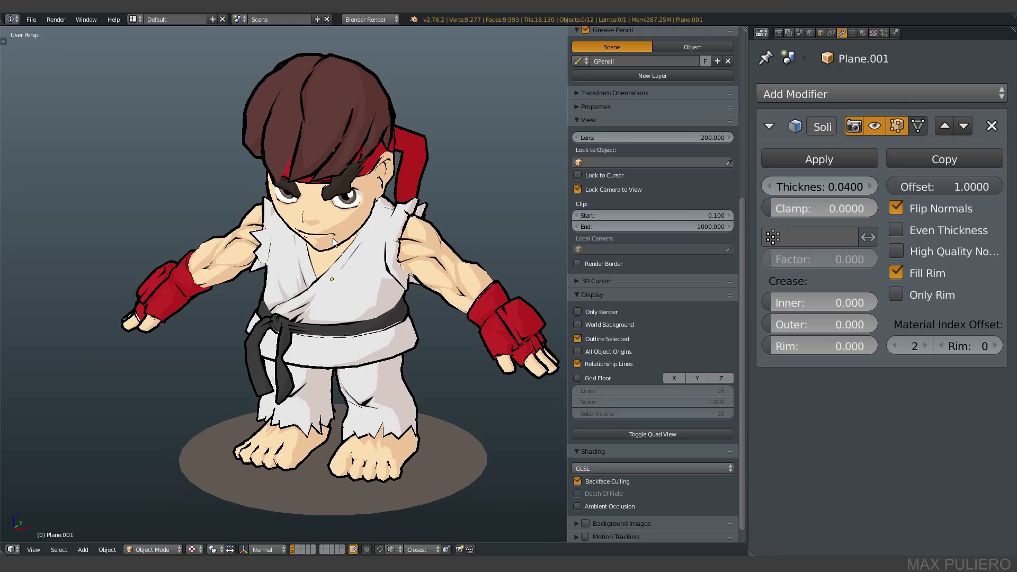
Examine the black outlines on the character's face, clothing and arms up close and from several angles.
right_click(392, 311)
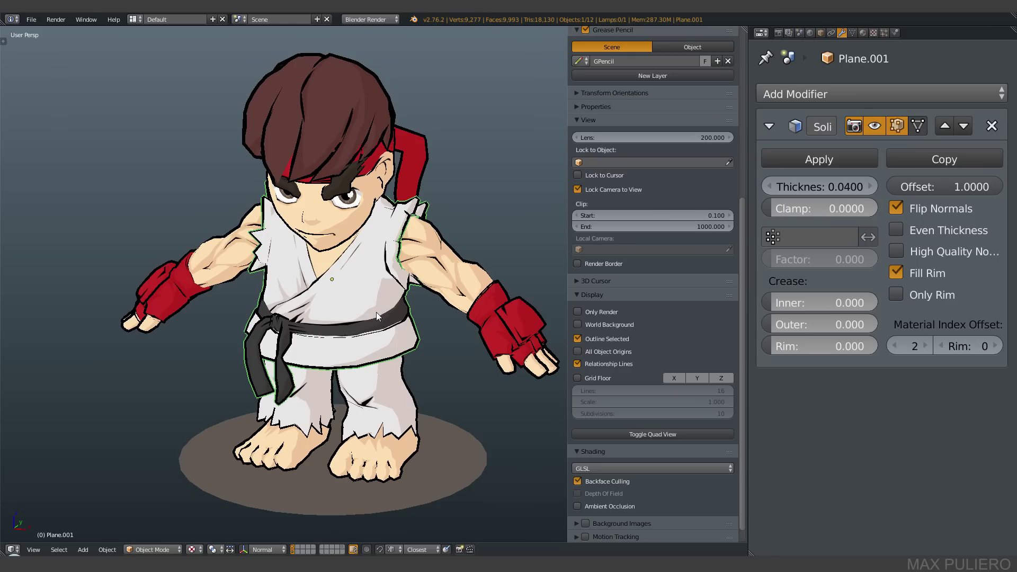
middle_click_drag(425, 196, 419, 222)
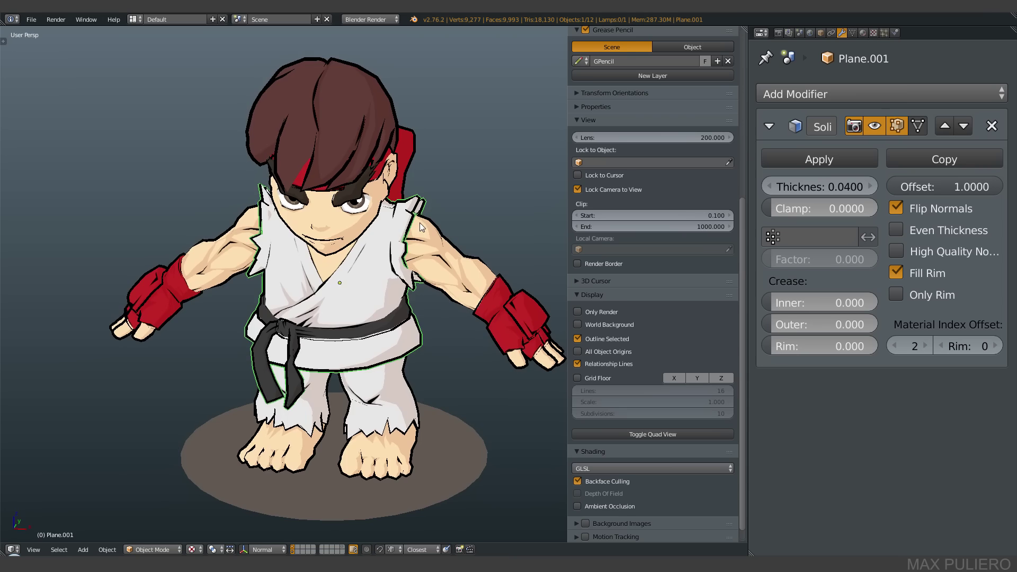
key("a")
scroll(412, 226, "up", 10)
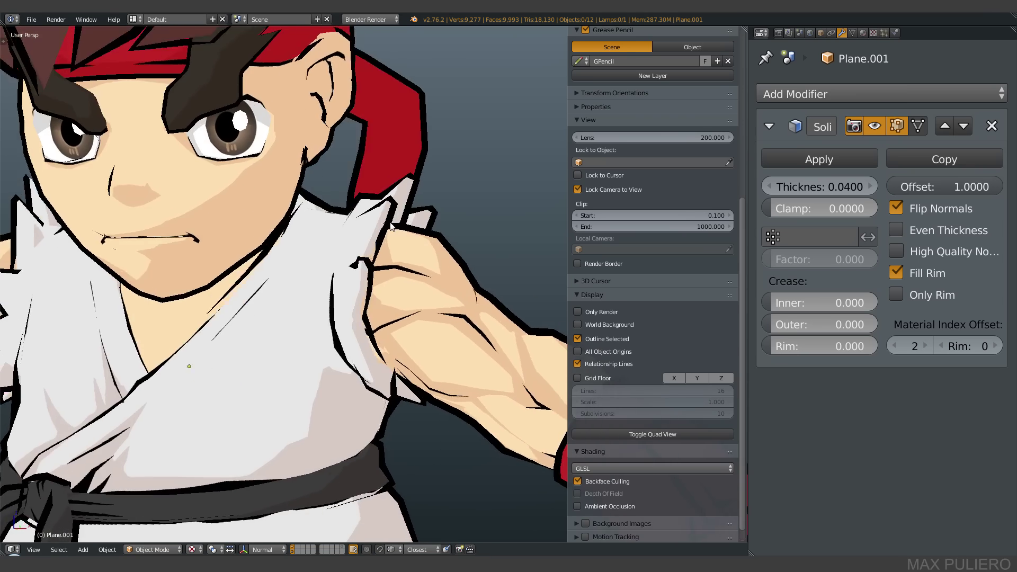
middle_click_drag(358, 223, 374, 148)
scroll(398, 238, "down", 3)
scroll(429, 241, "down", 2)
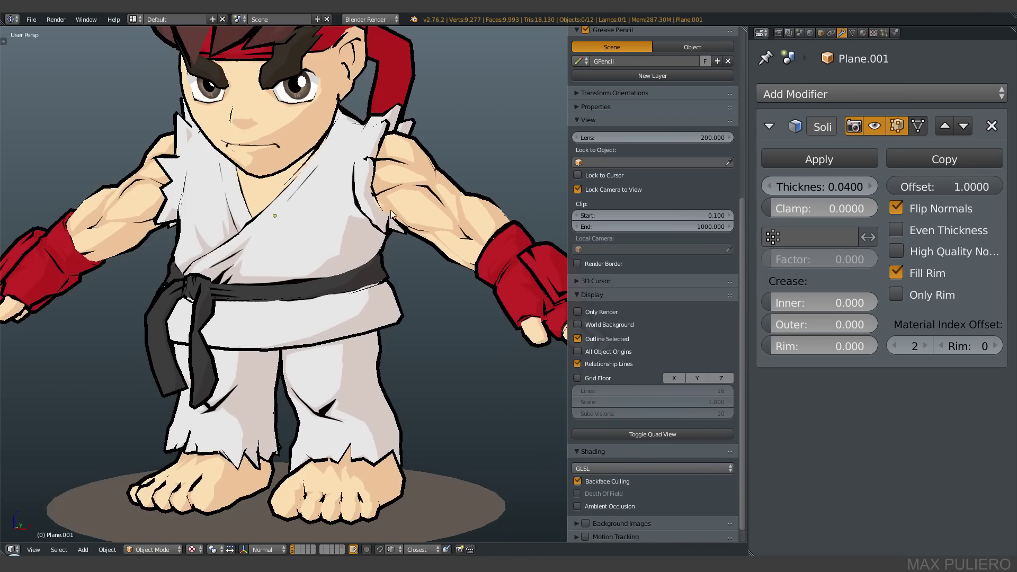
middle_click_drag(386, 257, 390, 246)
scroll(390, 246, "down", 3)
middle_click_drag(365, 296, 386, 338)
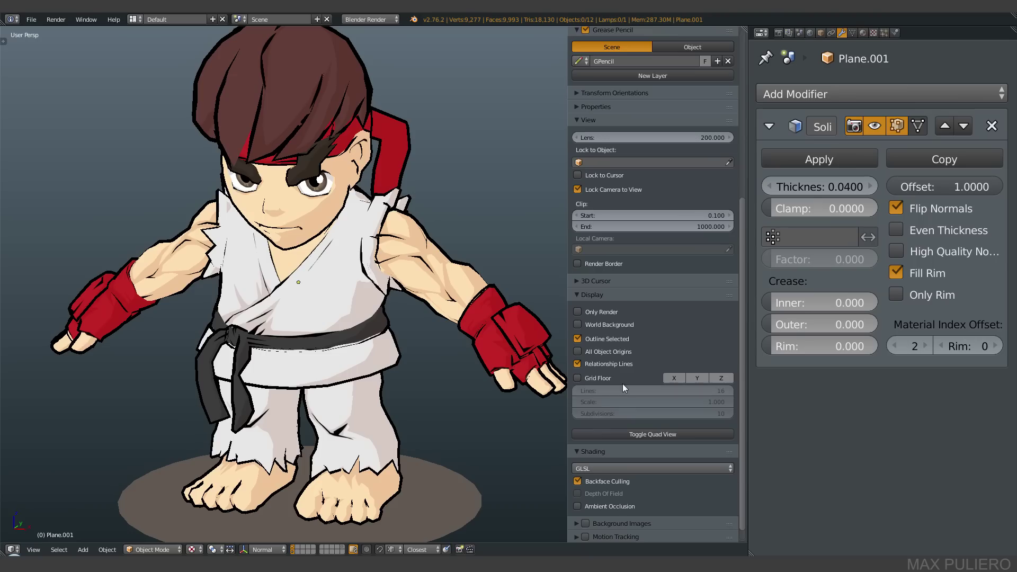
Turn Backface Culling off and on again to compare how the character's outline shell displays.
middle_click_drag(623, 388, 631, 225, "ctrl")
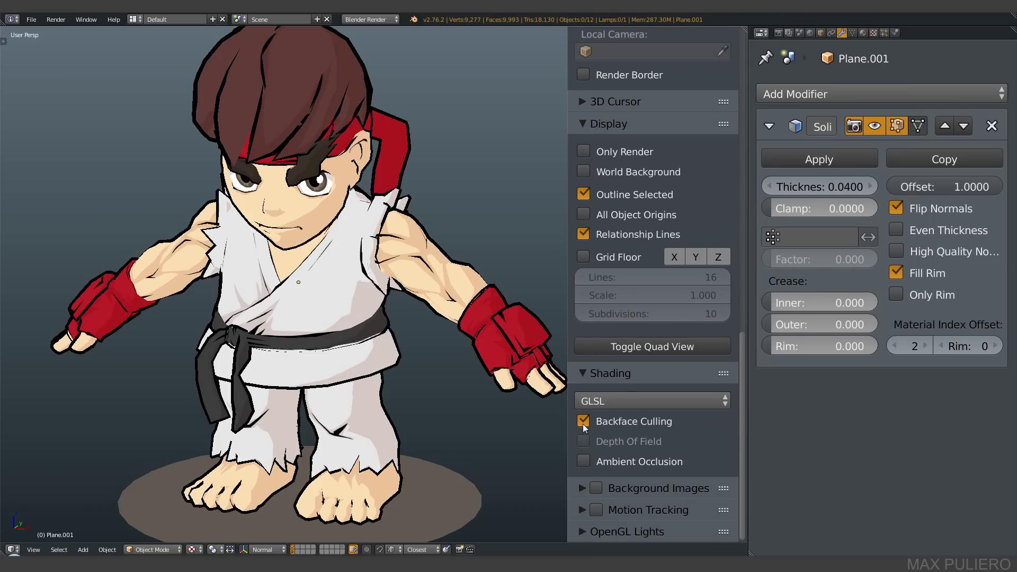
left_click(584, 423)
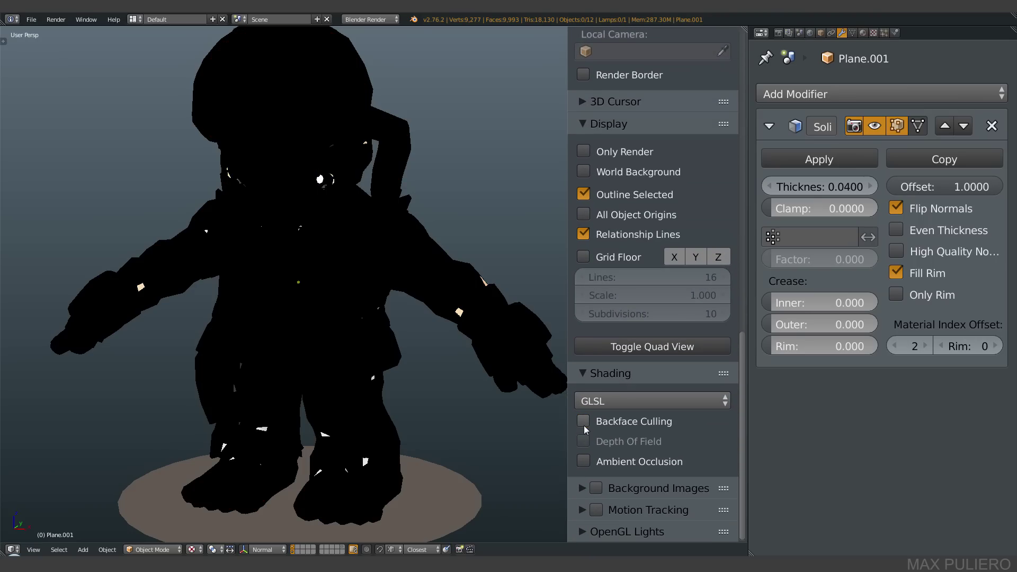
left_click(583, 424)
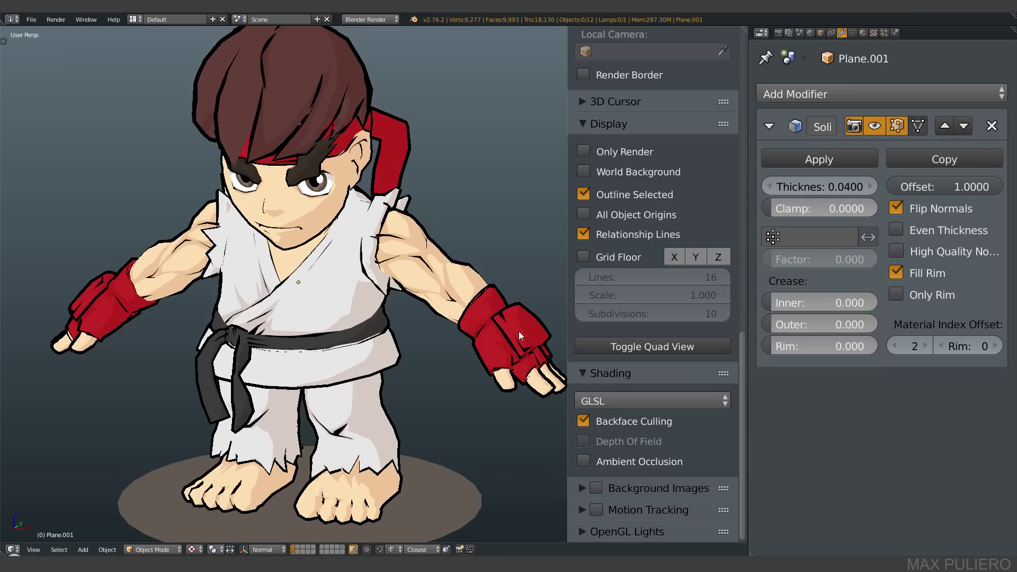
Inspect the shirt's full mesh in Edit Mode, and return to Object Mode.
right_click(370, 307)
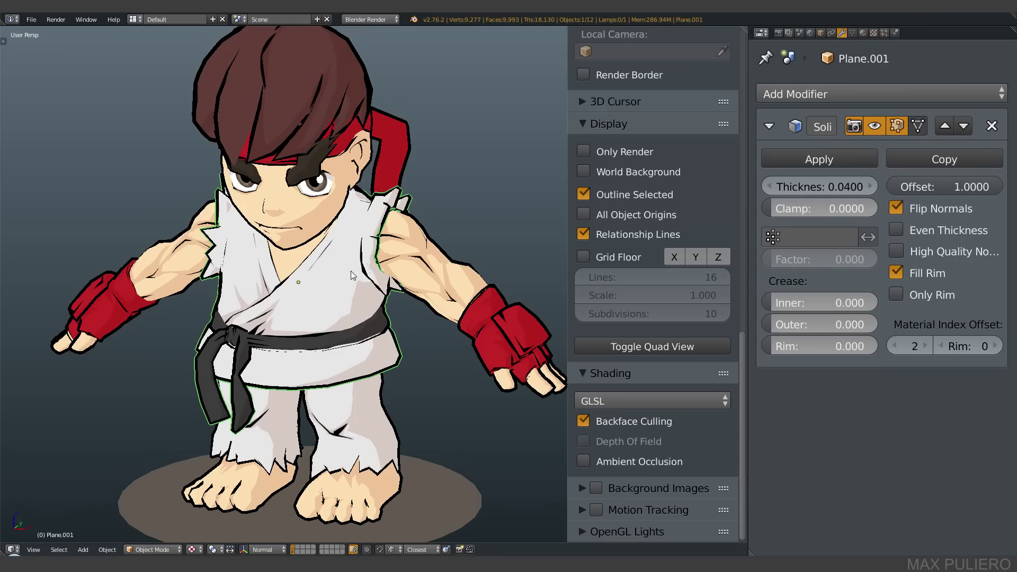
key("Tab")
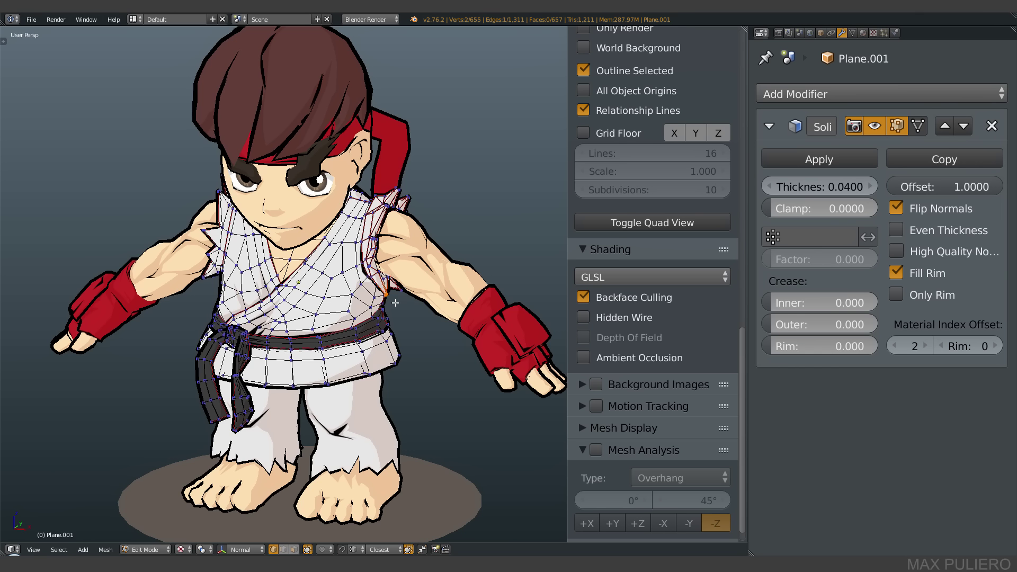
middle_click_drag(399, 308, 419, 272)
key("a")
key("a")
scroll(419, 272, "up", 3)
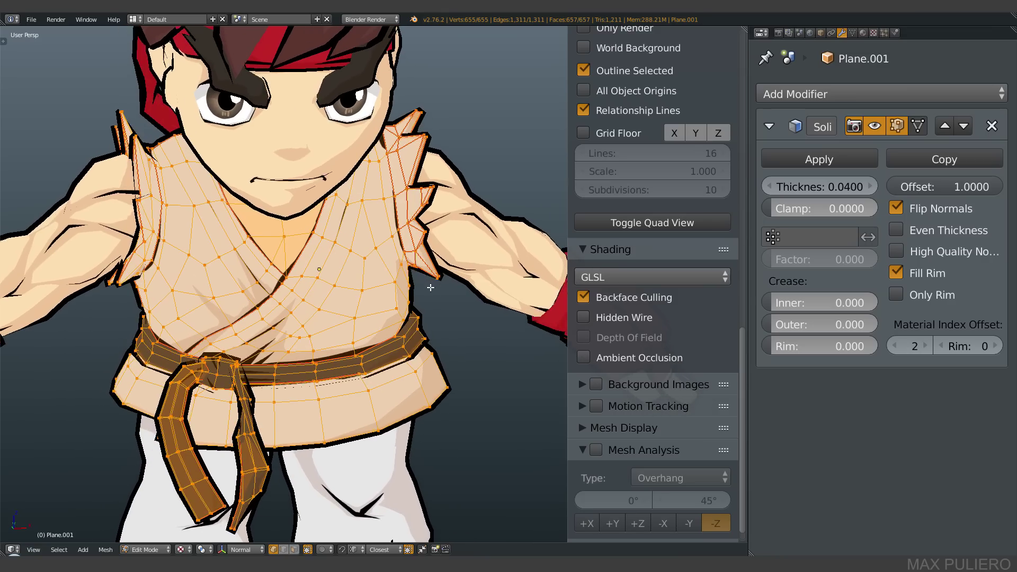
key("Tab")
middle_click_drag(371, 289, 323, 299)
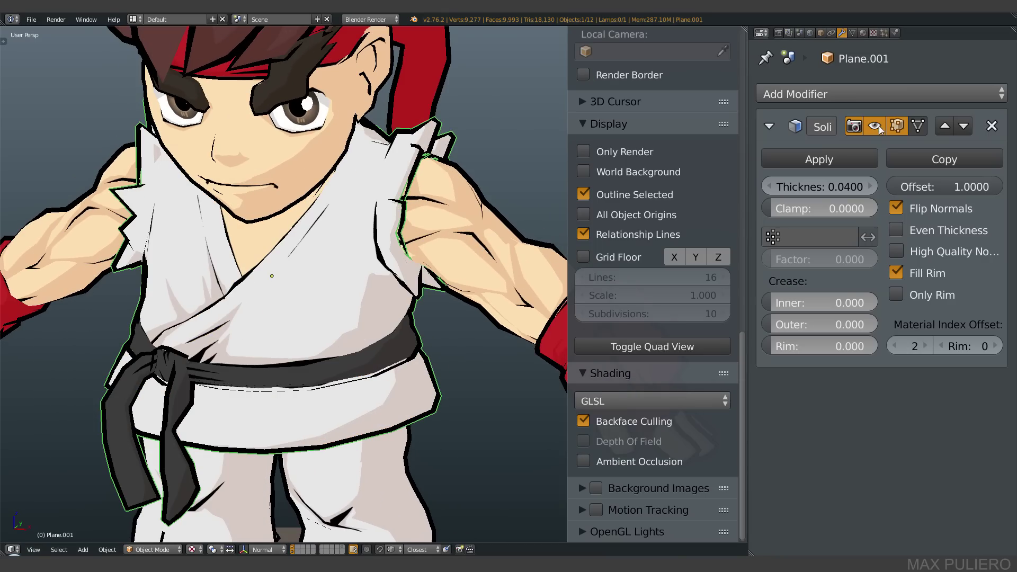
Hide the shirt's Solidify effect in the viewport and examine the painted folds with the shirt isolated.
left_click(875, 127)
scroll(422, 257, "down", 4)
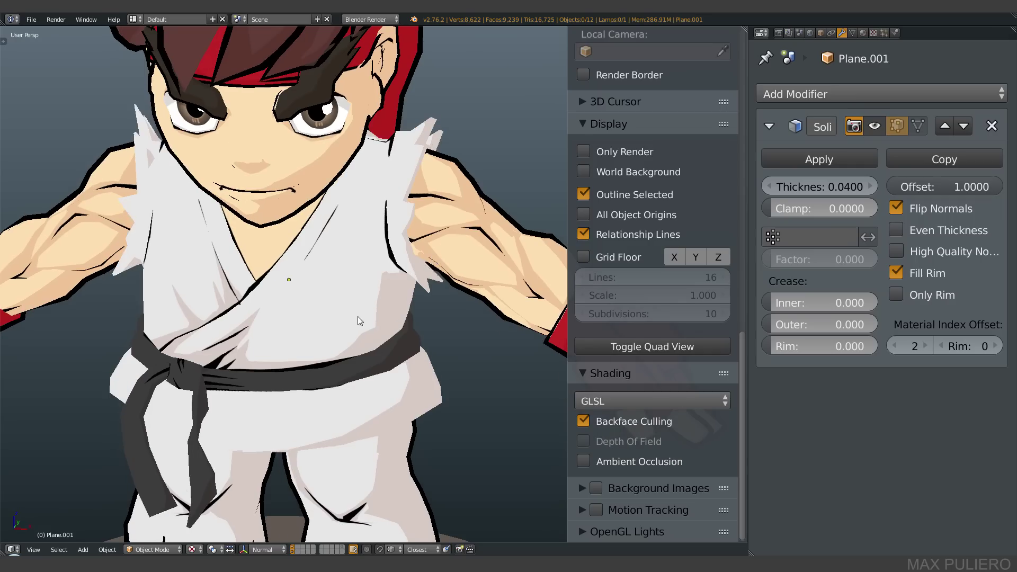
key("shift+h")
right_click(373, 308)
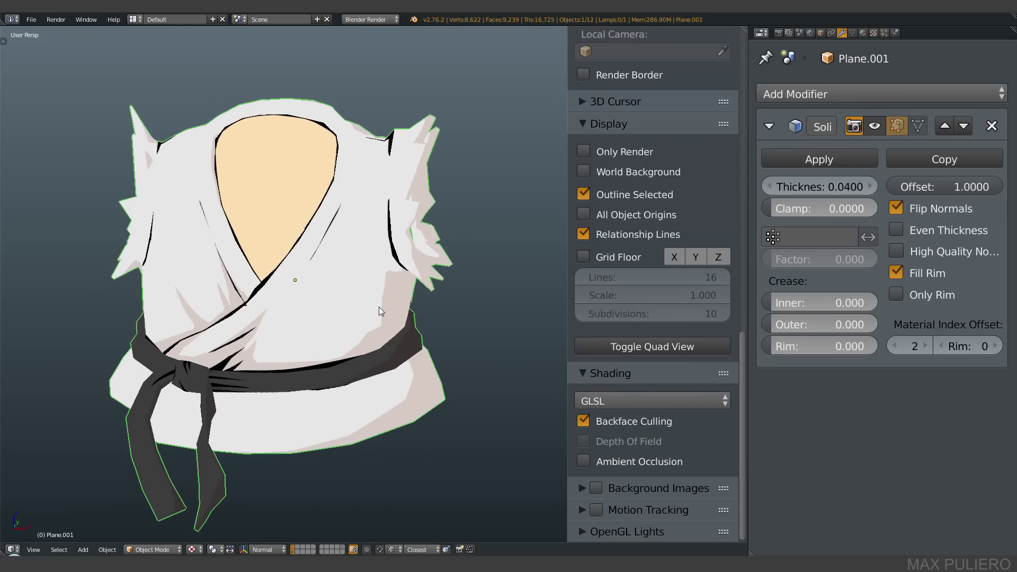
middle_click_drag(318, 318, 339, 316)
scroll(338, 316, "up", 6)
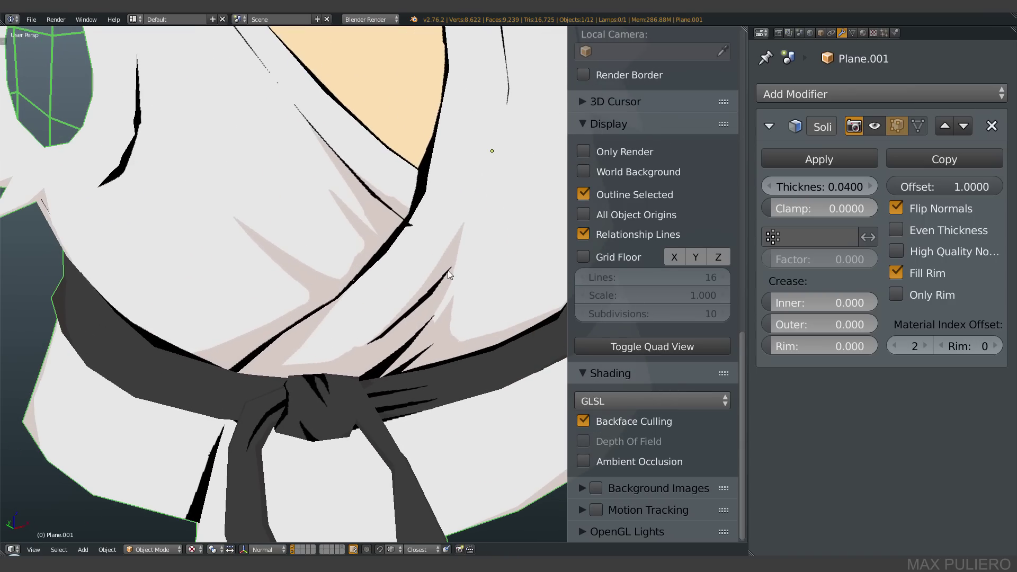
scroll(356, 299, "down", 6)
middle_click_drag(385, 212, 470, 247)
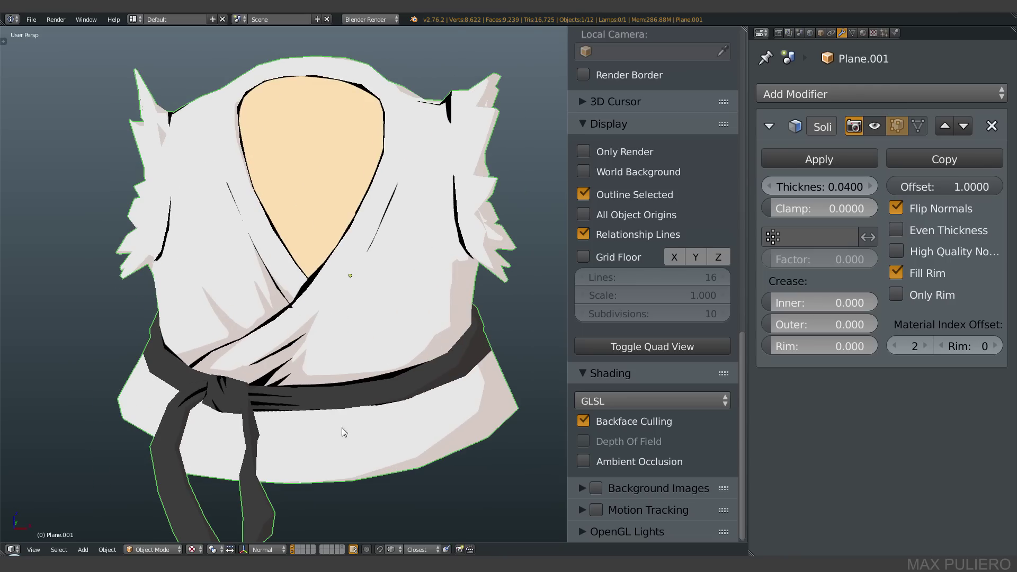
scroll(398, 330, "down", 7)
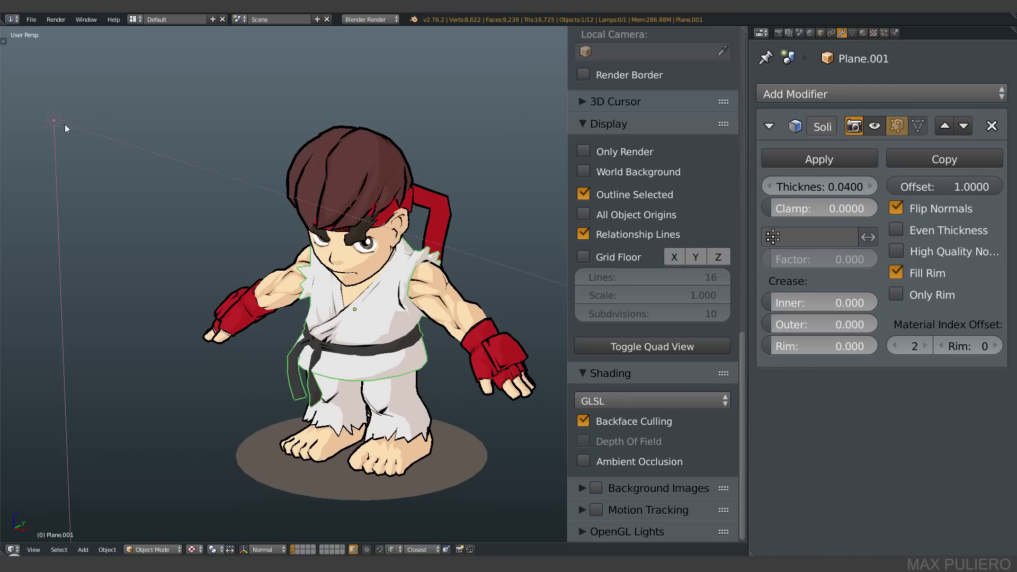
Rotate the Sun lamp freely by a few degrees while viewing the character from the front.
right_click(65, 124)
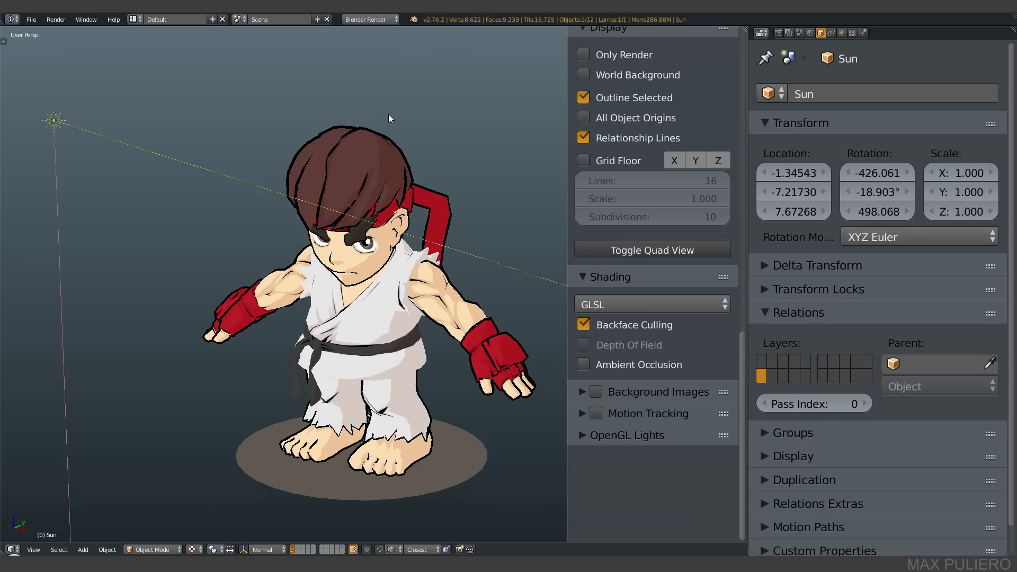
key("r")
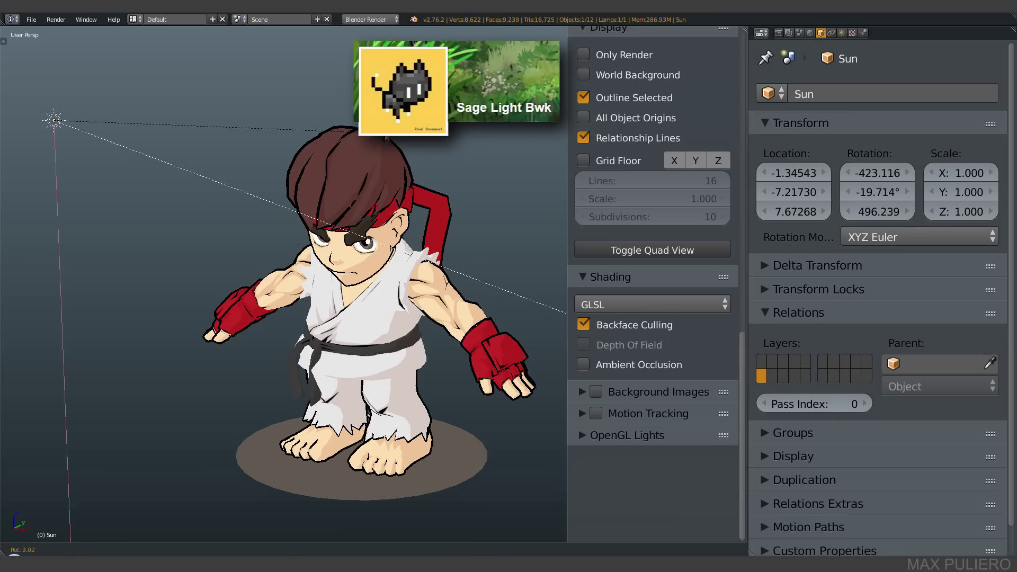
key("KP_1")
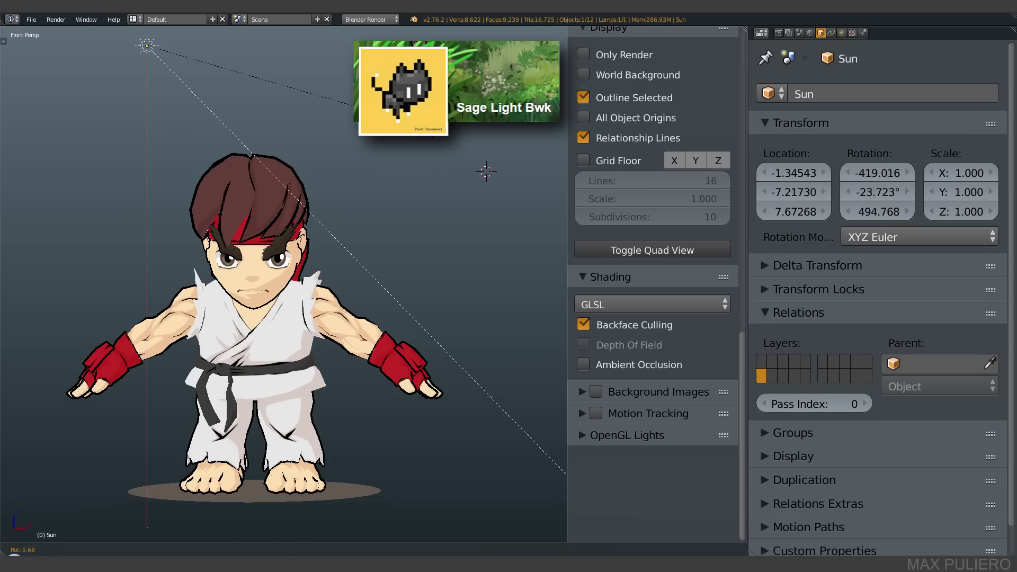
left_click(415, 203)
middle_click_drag(414, 202, 366, 281)
Isolate the shirt in Local View and turn its Solidify modifier's viewport display back on.
right_click(362, 283)
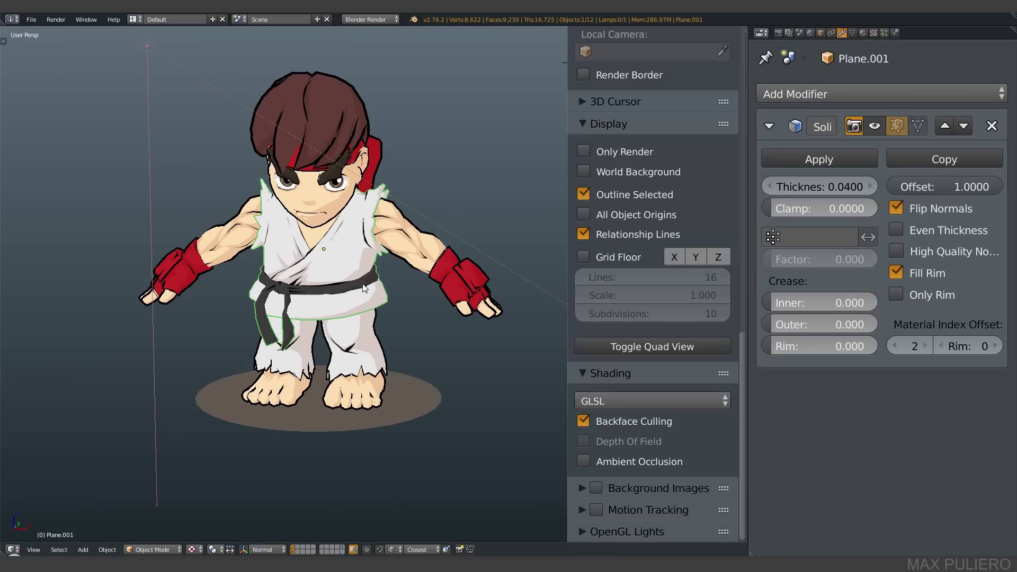
key("KP_Divide")
middle_click_drag(348, 286, 422, 356)
middle_click_drag(423, 356, 423, 407, "ctrl")
right_click(414, 364)
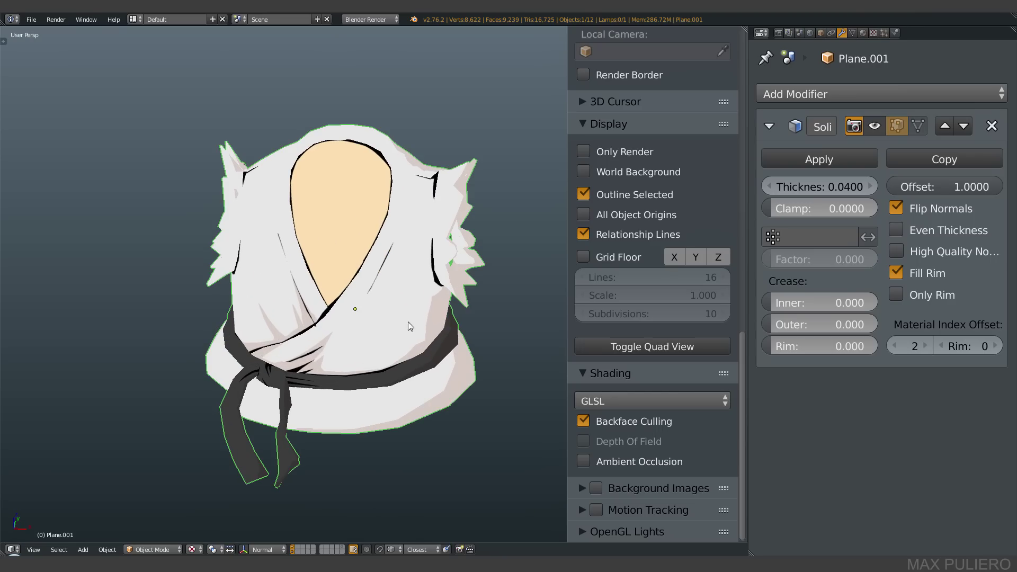
left_click(875, 126)
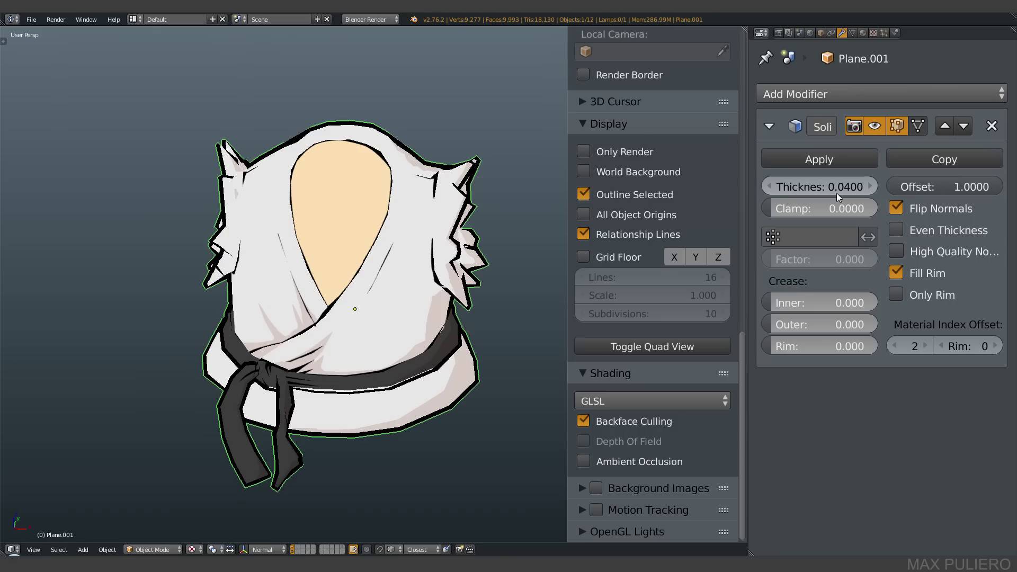
Try out the Solidify thickness and offset on the shirt, settling on a thickness of 0.0340 and an offset of 1.0000.
mouse_move(837, 189)
left_mouse_down()
mouse_move(858, 192)
mouse_move(837, 189)
mouse_move(846, 190)
left_mouse_up()
left_click_drag(966, 189, 996, 235)
left_click_drag(845, 188, 835, 190)
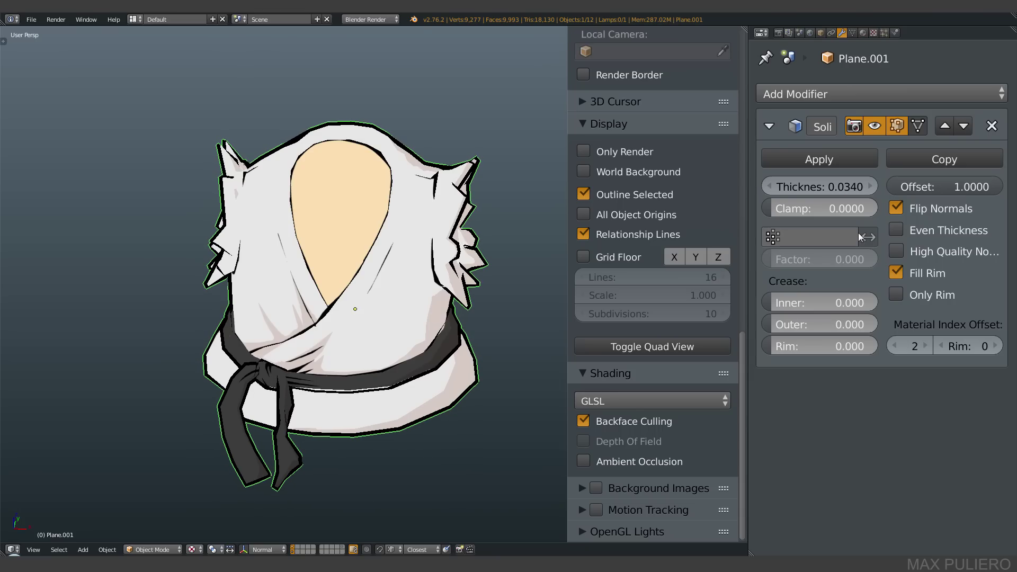
Disable Flip Normals on the shirt's Solidify modifier and view the shell in wireframe and solid shading.
left_click(897, 209)
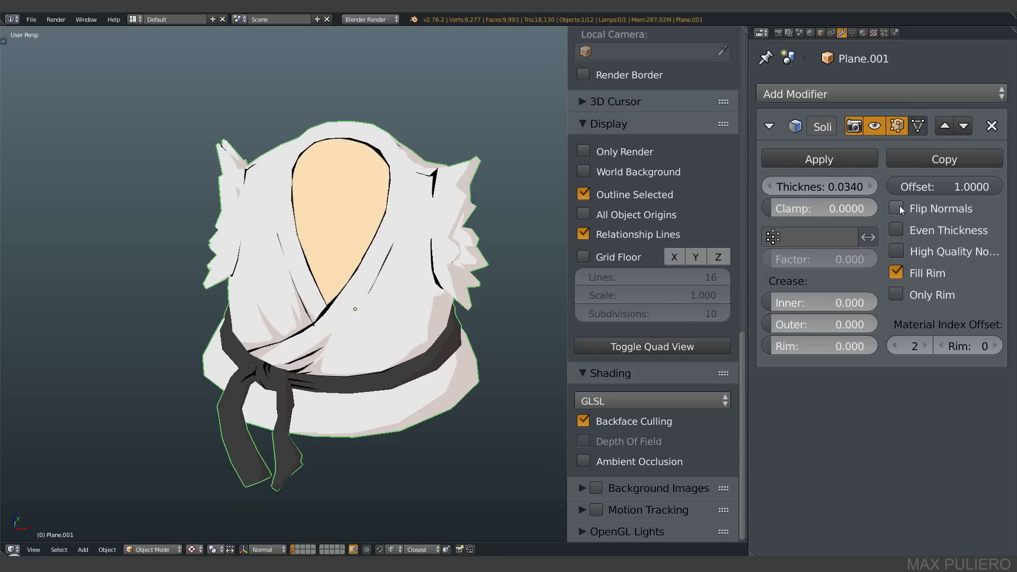
left_click(897, 208)
left_click(898, 208)
key("z")
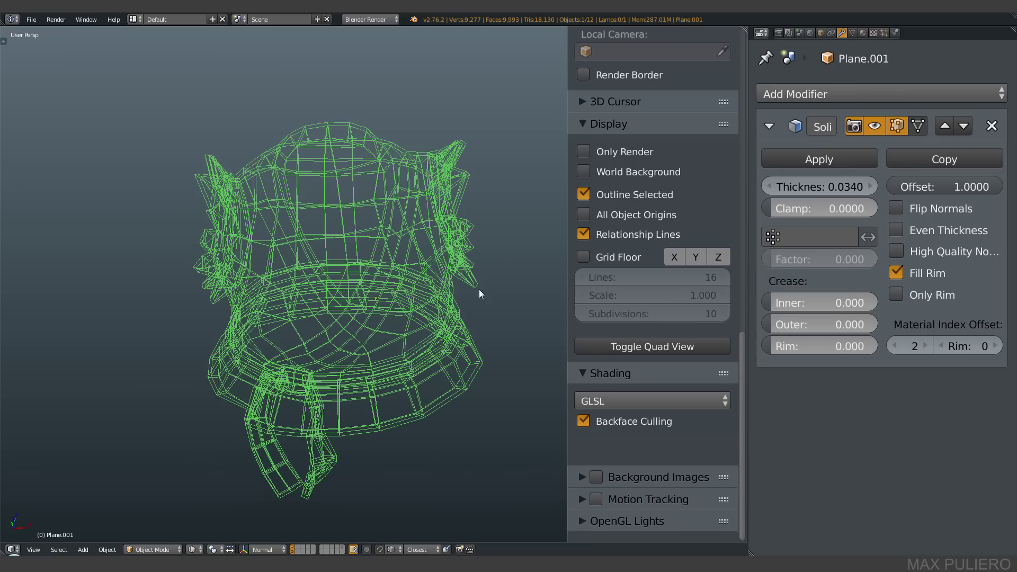
key("z")
Toggle Flip Normals on and off in solid shading to compare the shirt's Solidify shell.
left_click(901, 208)
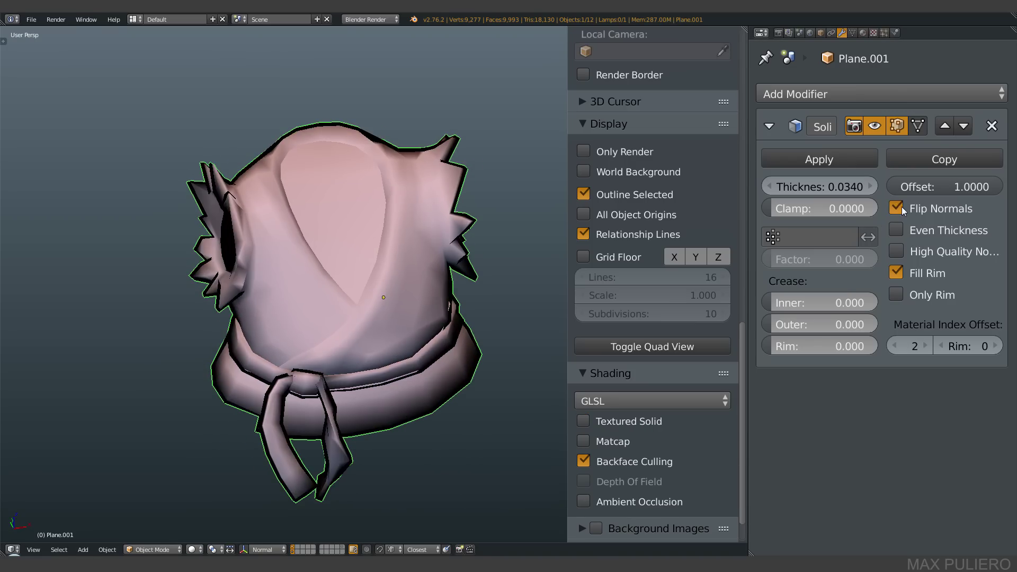
left_click(901, 208)
left_click(900, 208)
left_click(901, 208)
middle_click_drag(479, 297, 562, 402)
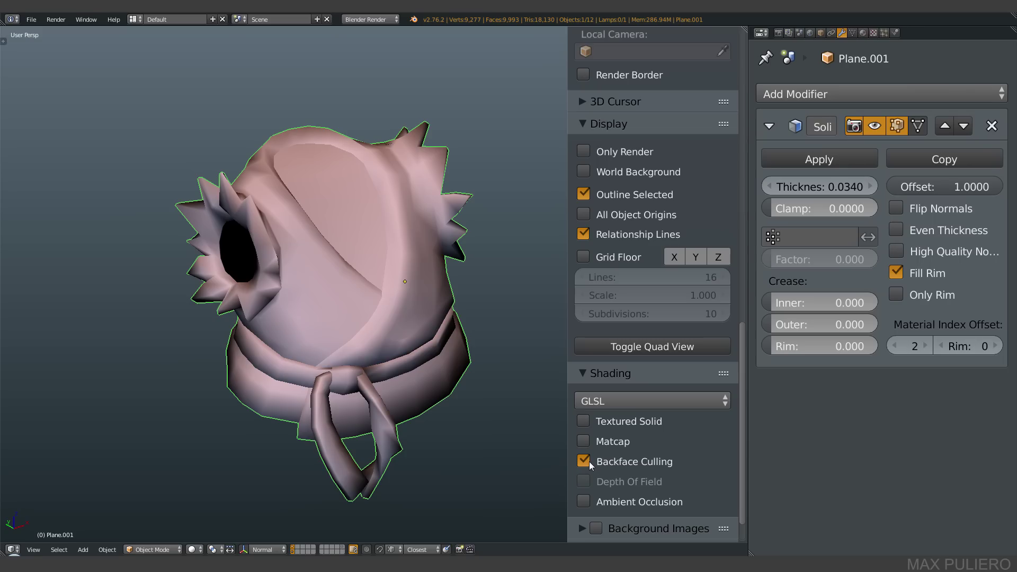
With Flip Normals enabled, turn Backface Culling off and on again to compare the solid-shaded shirt.
left_click(894, 208)
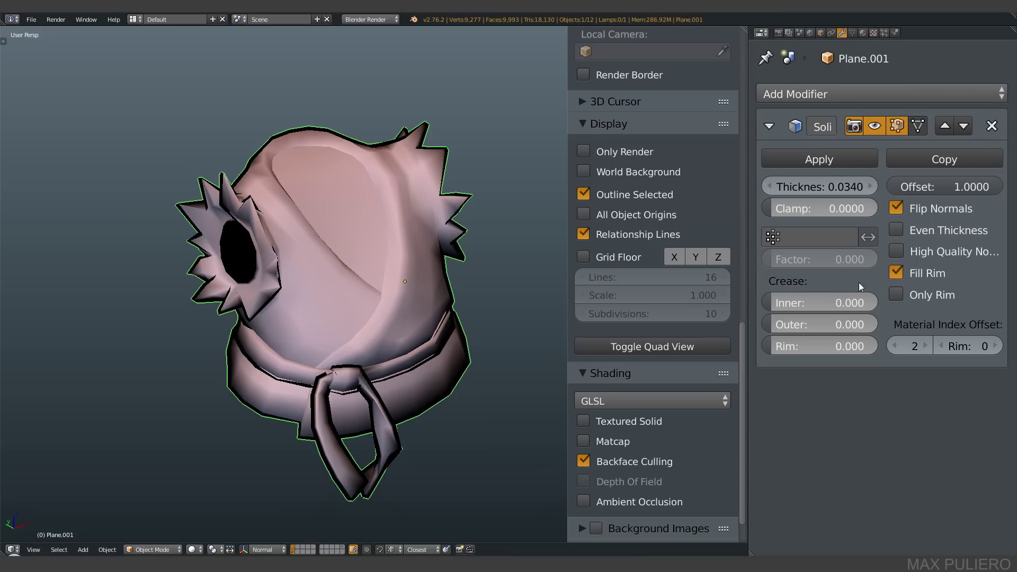
left_click(585, 462)
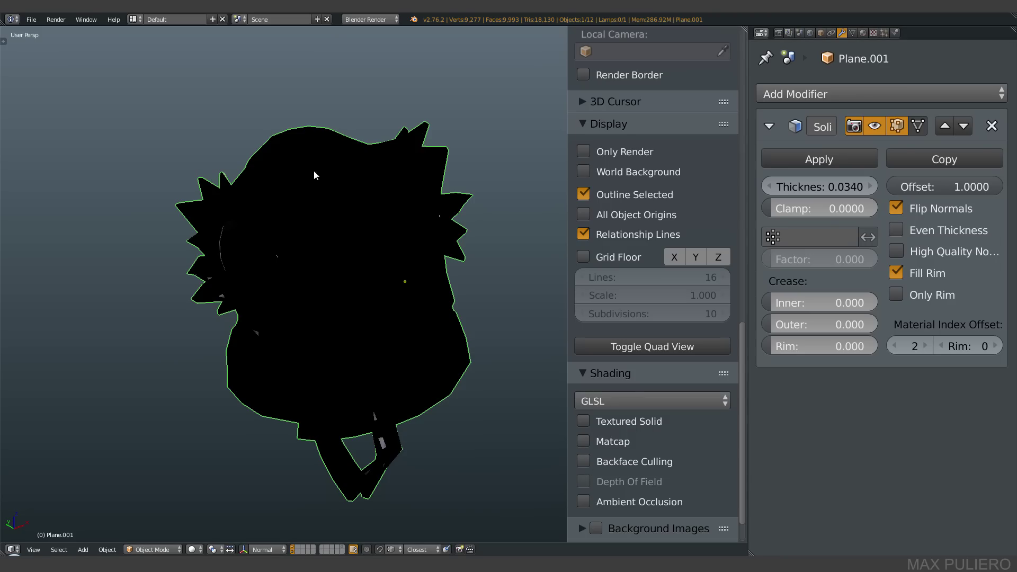
left_click(584, 461)
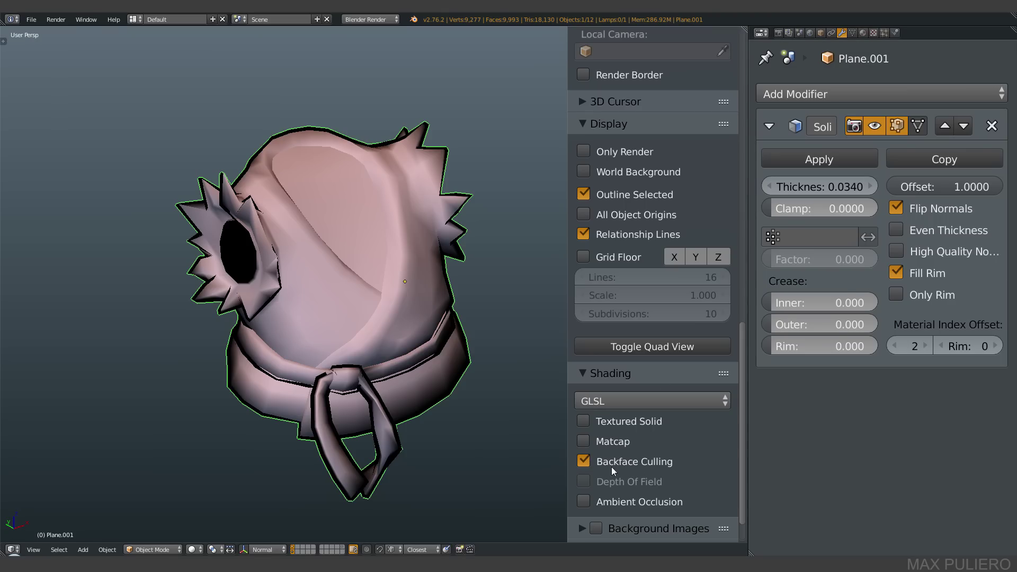
Switch the viewport to Texture shading and leave Flip Normals enabled on the shirt's Solidify modifier.
left_click(896, 208)
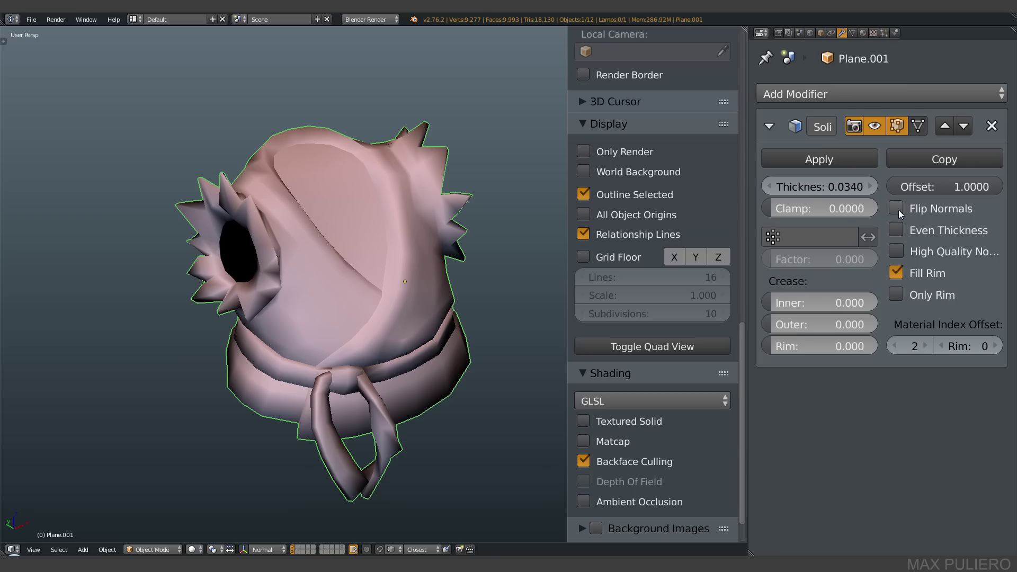
key("z")
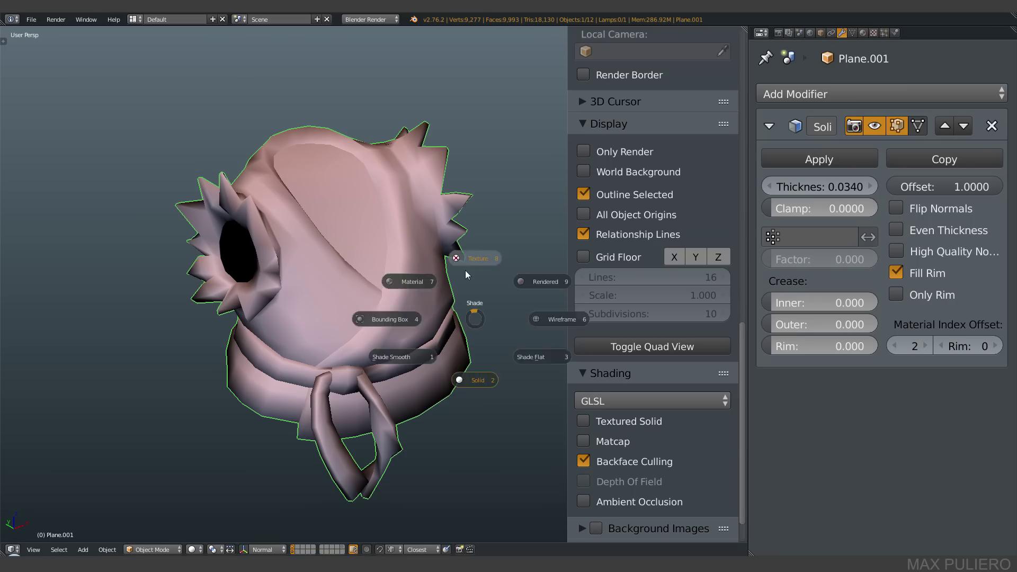
left_click(463, 266)
left_click(899, 208)
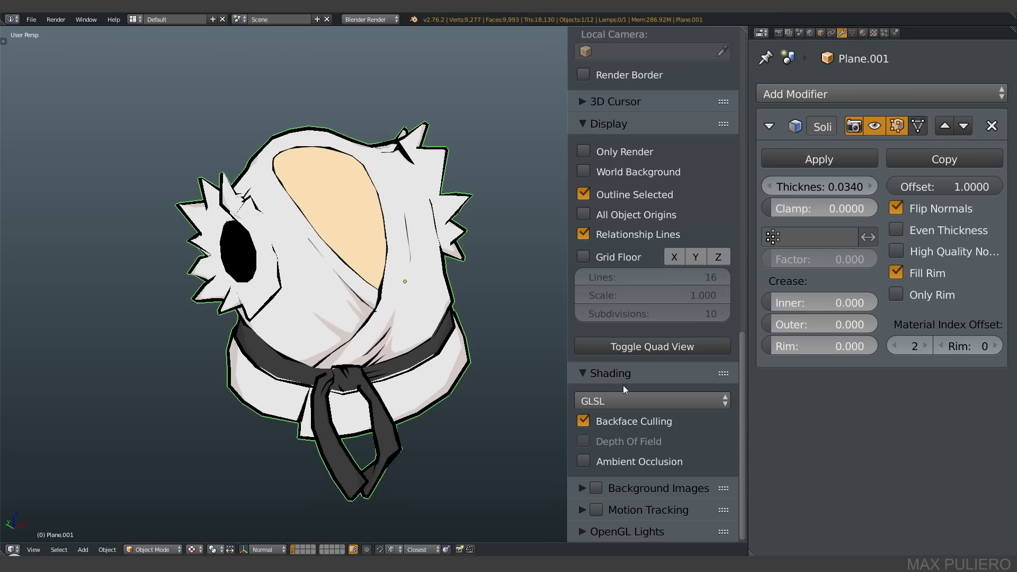
middle_click_drag(535, 323, 447, 278)
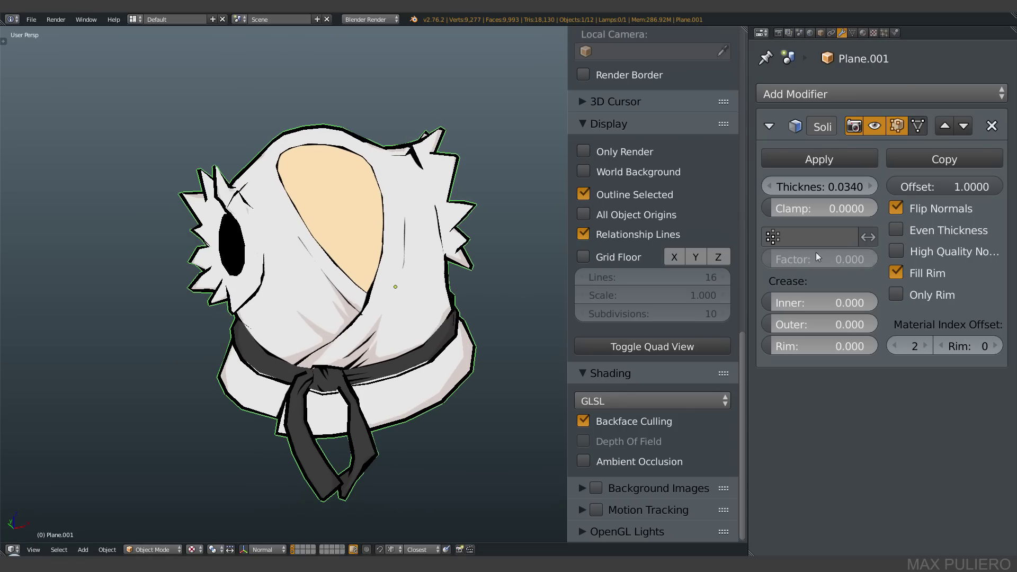
Toggle Fill Rim off and on in the Solidify modifier and inspect the shirt's outline from several angles.
left_click(903, 272)
left_click(904, 273)
middle_click_drag(431, 244, 466, 273)
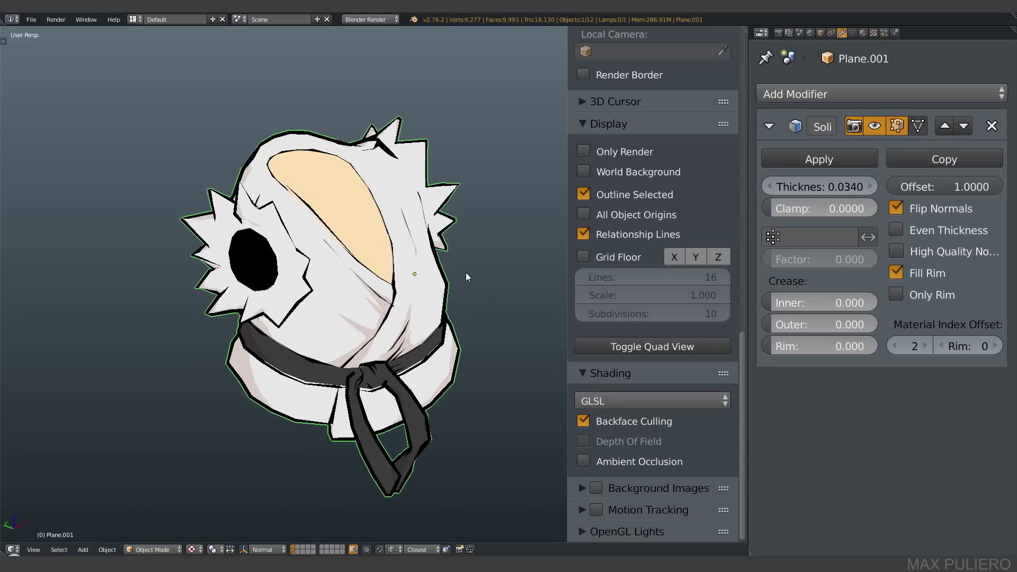
middle_click_drag(488, 331, 440, 302)
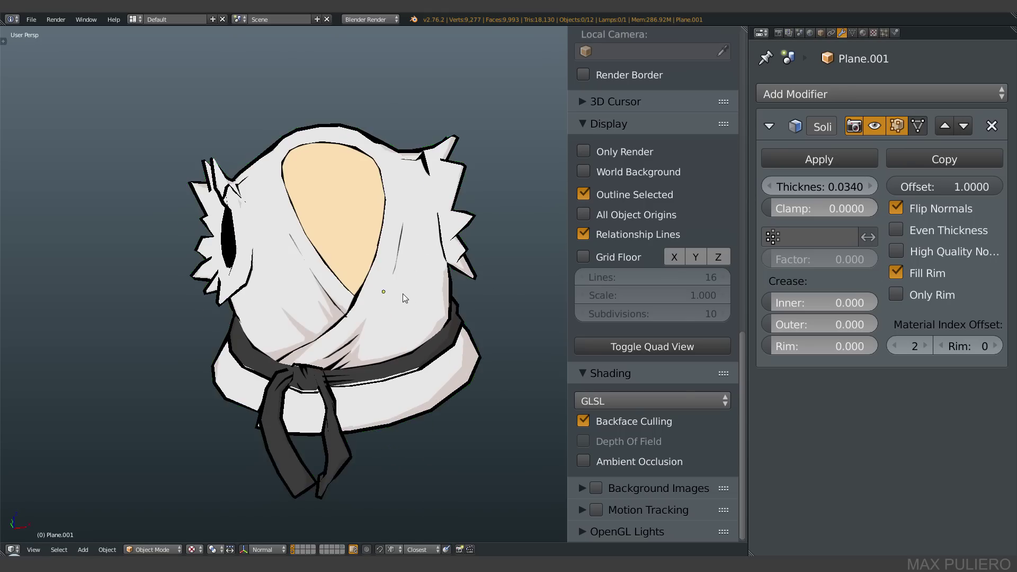
right_click(402, 294)
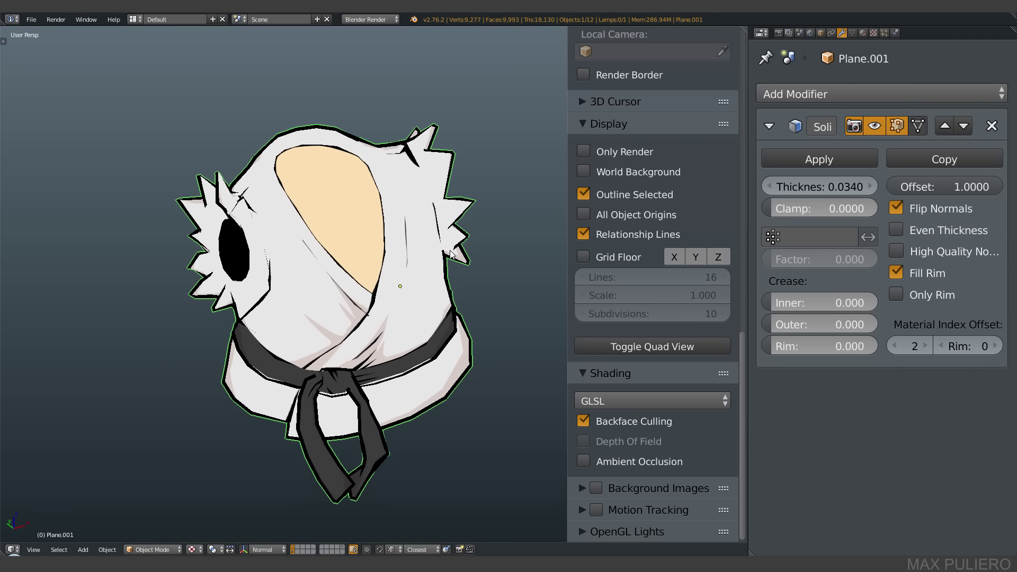
scroll(446, 291, "up", 6)
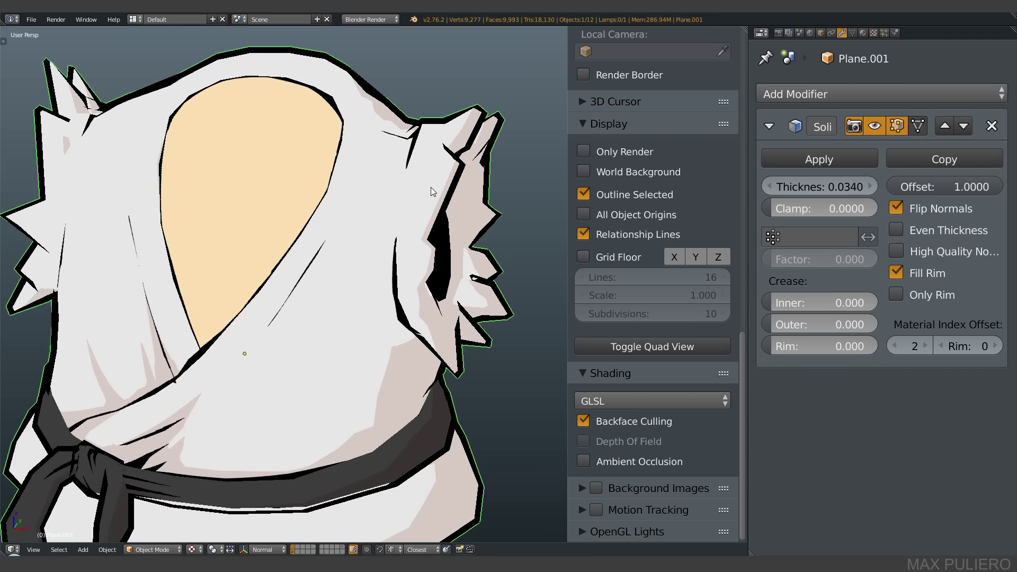
Enter Edit Mode on the shirt and select all of its vertices.
key("Tab")
key("Tab")
left_click(373, 211)
scroll(433, 214, "down", 2)
middle_click_drag(434, 245, 410, 247)
key("Tab")
key("a")
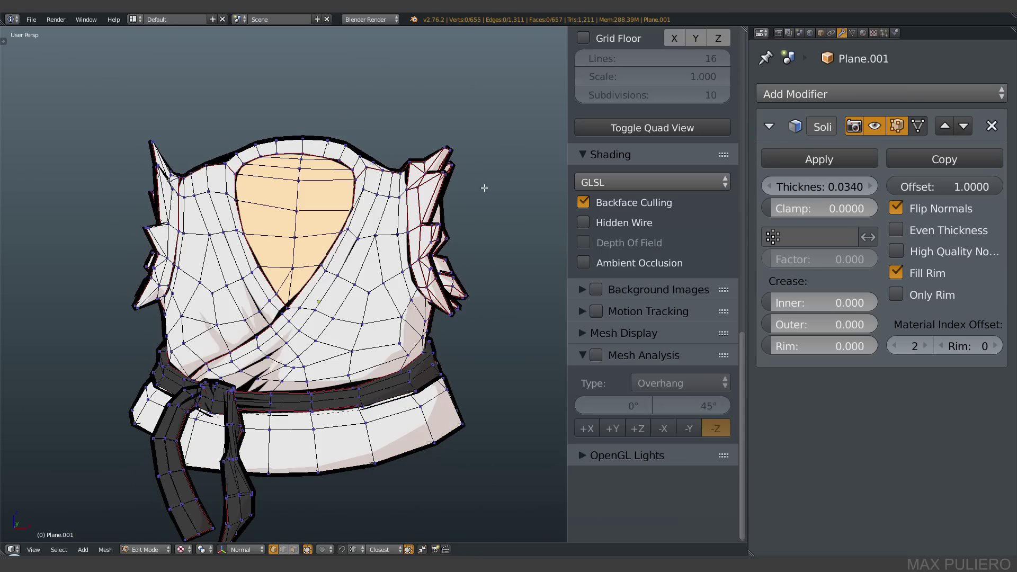
key("a")
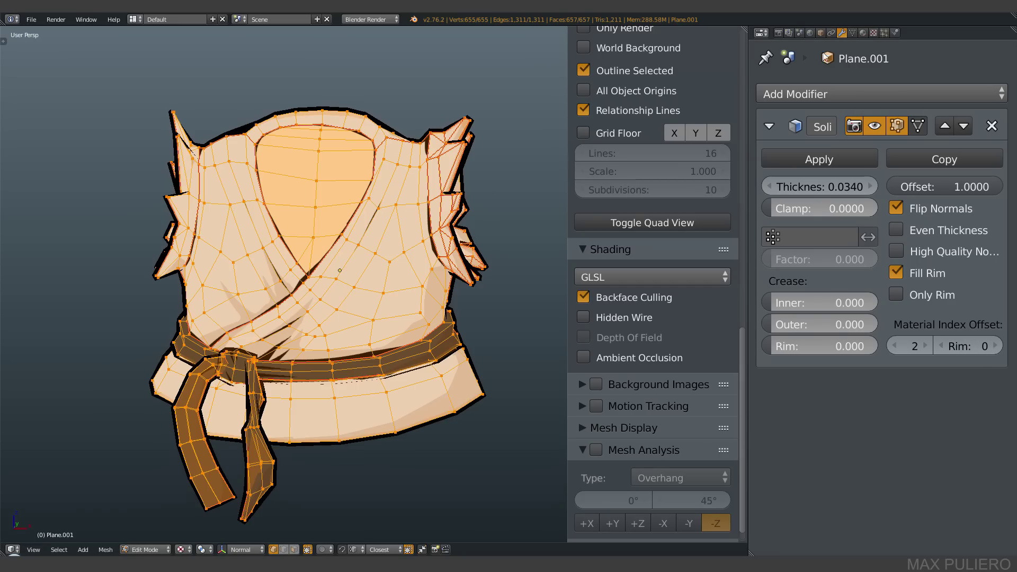
Rename the shirt's existing vertex group to "all".
left_click(852, 33)
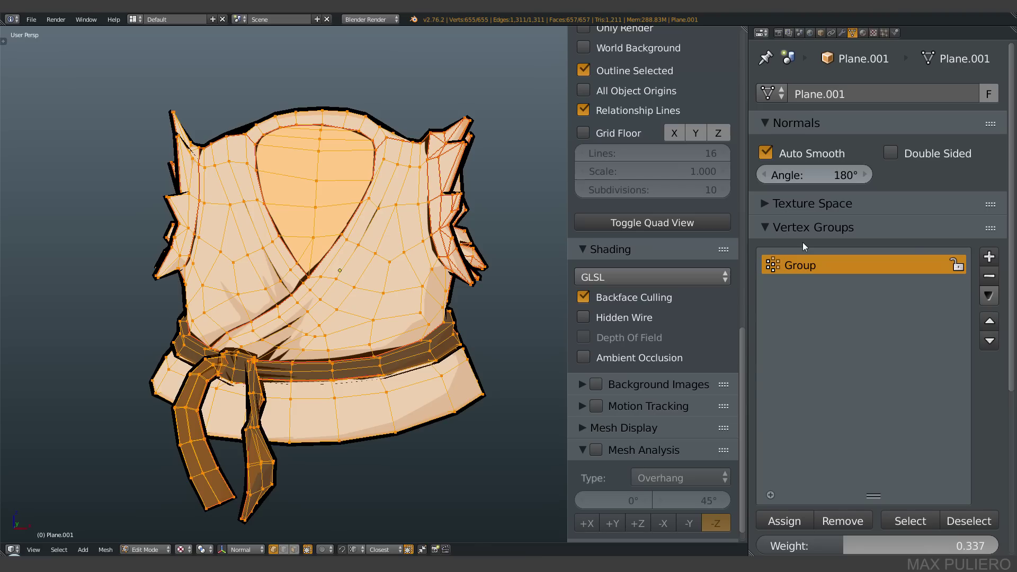
double_click(803, 266)
type("all")
Set the Solidify modifier's vertex group to "all" and view the outline in Object Mode.
left_click(842, 32)
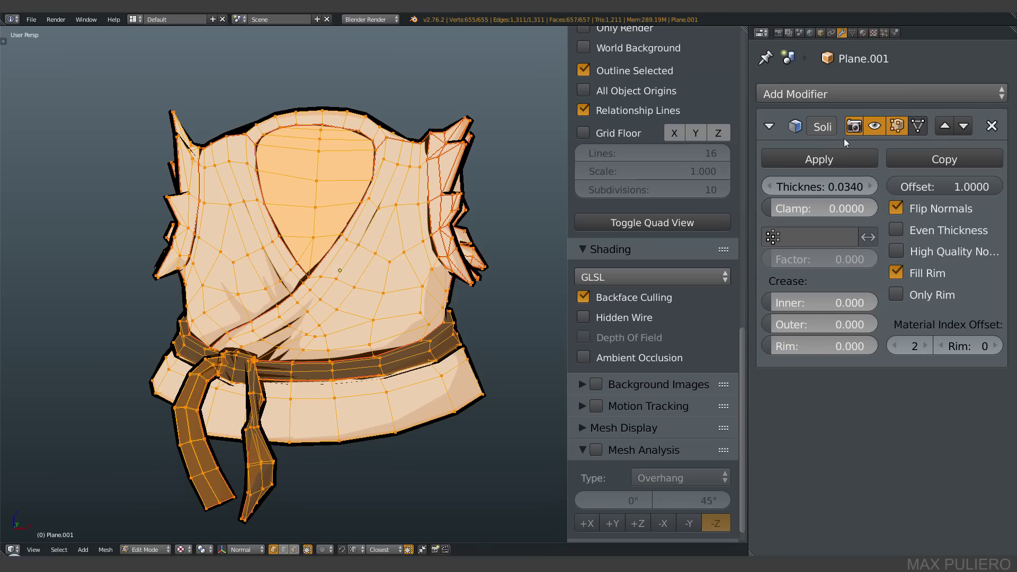
left_click(802, 240)
left_click(802, 261)
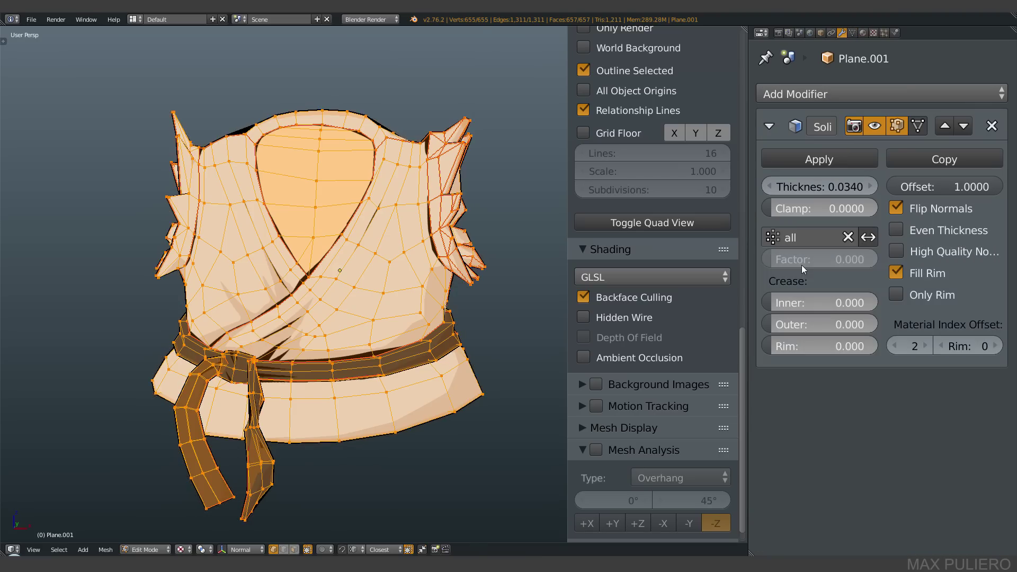
key("Tab")
scroll(482, 225, "up", 5)
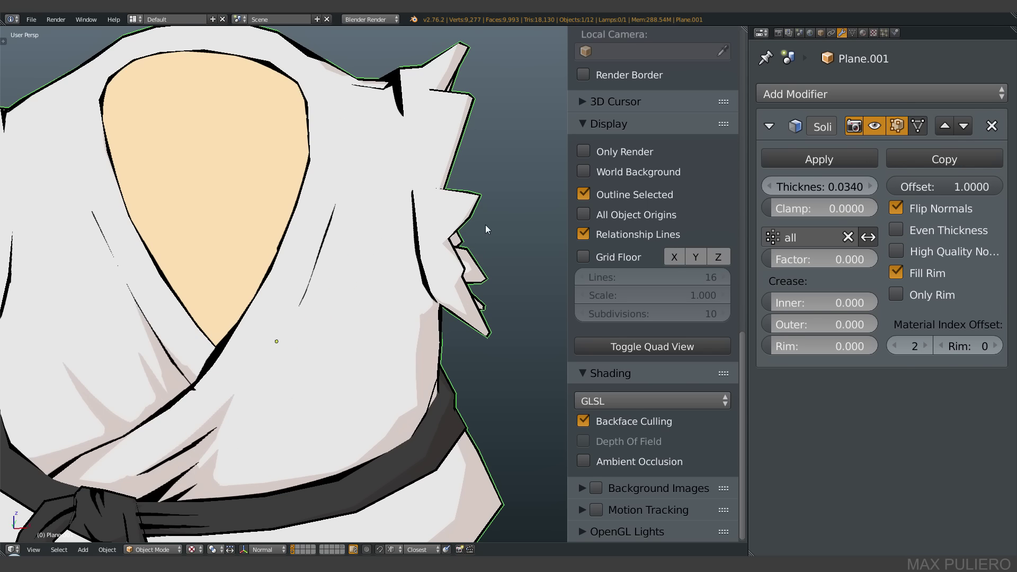
Assign all the shirt's vertices to the "all" group with weight 1.000 and return to the modifier in Object Mode.
left_click(853, 33)
key("Tab")
scroll(390, 286, "down", 5)
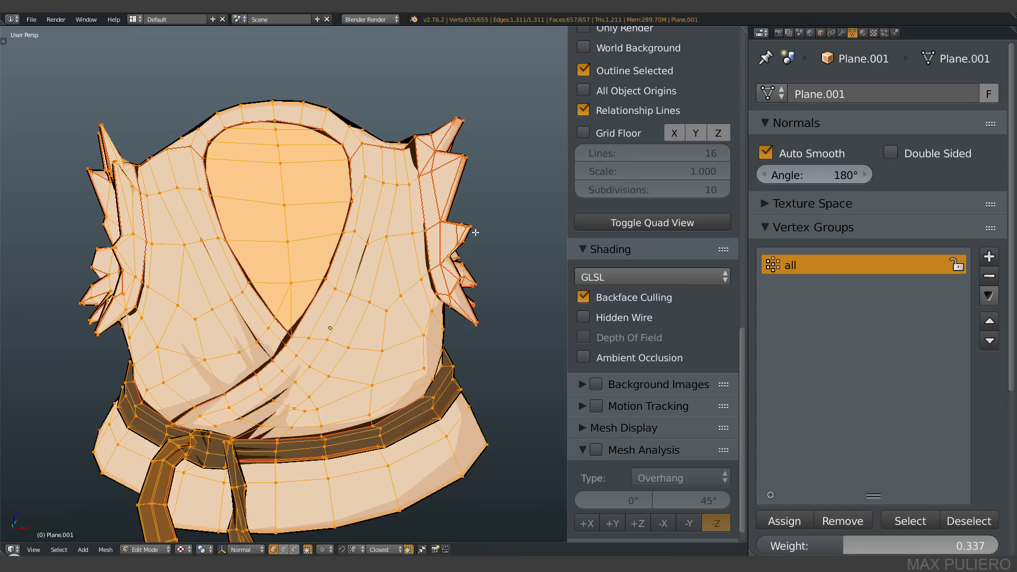
left_click_drag(847, 545, 954, 543)
left_click(779, 521)
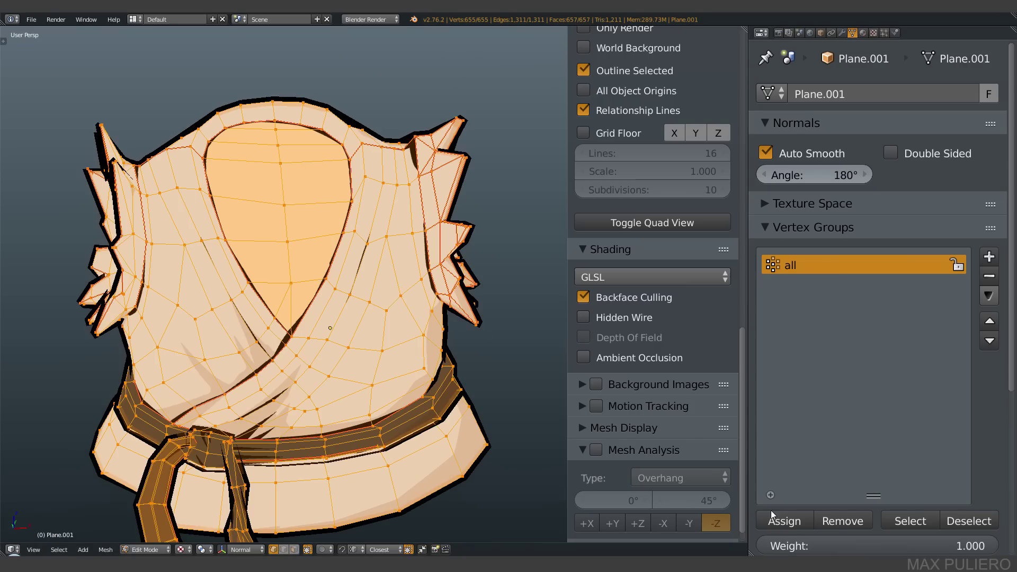
key("Tab")
left_click(842, 33)
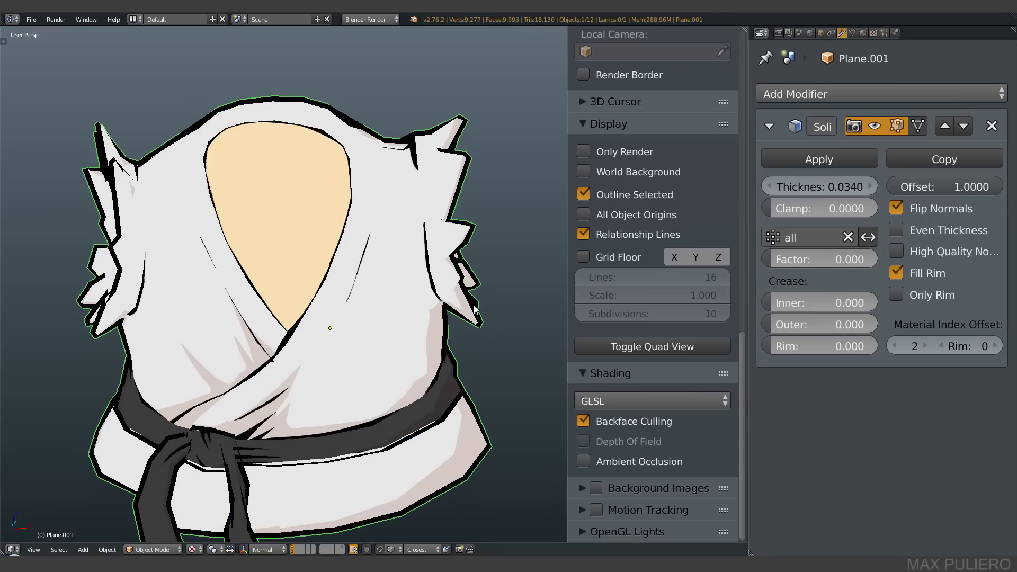
Thicken the shirt's outline by setting the Solidify thickness to 0.0780 in Object Mode.
key("Tab")
scroll(457, 249, "up", 2)
scroll(456, 249, "up", 1)
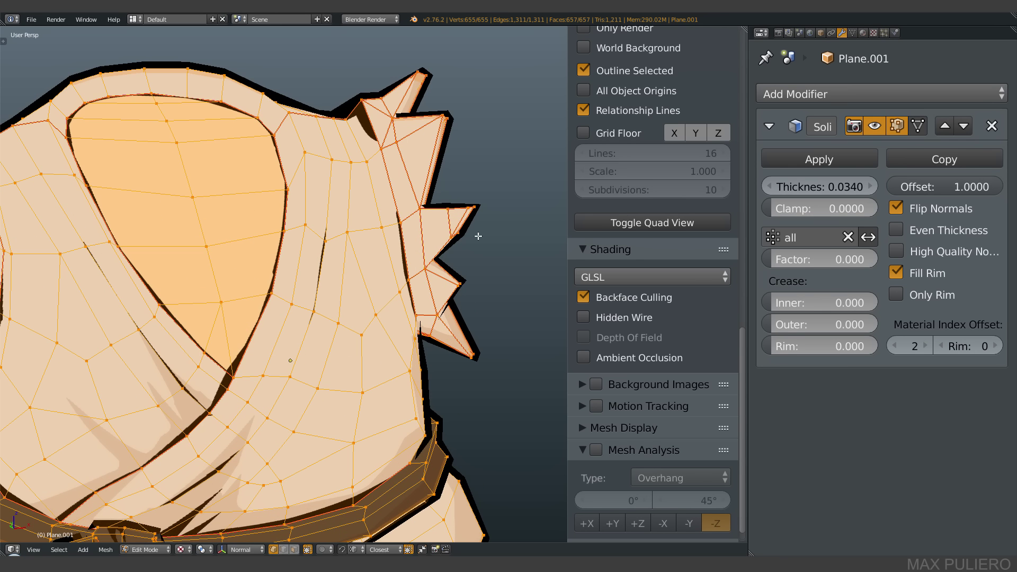
key("Tab")
left_click_drag(856, 188, 819, 230)
mouse_move(838, 190)
left_mouse_down()
mouse_move(853, 188)
mouse_move(843, 189)
left_mouse_up()
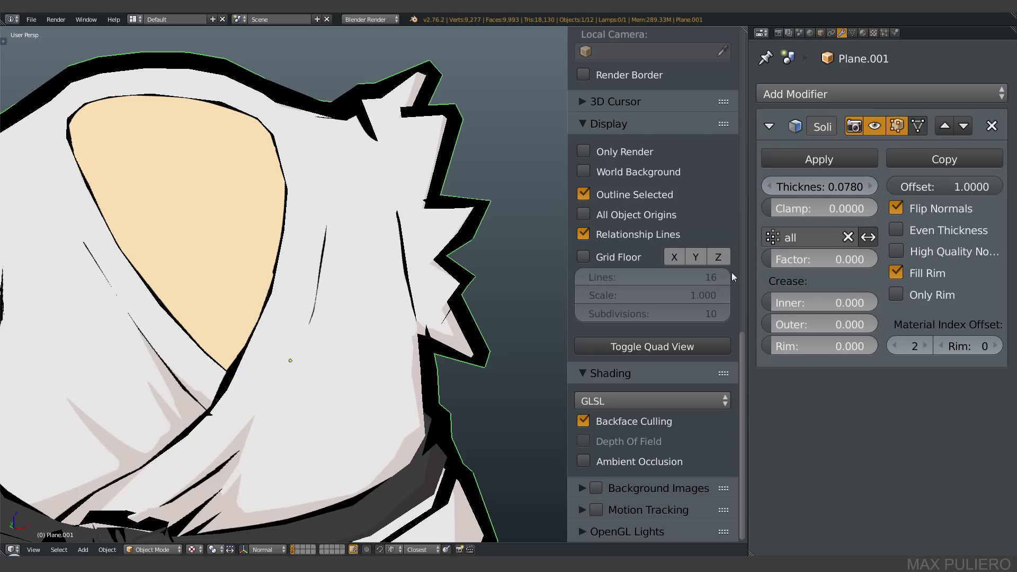
Enter Edit Mode and select the tip vertices of the sleeve's upper spikes.
key("Tab")
right_click(466, 208)
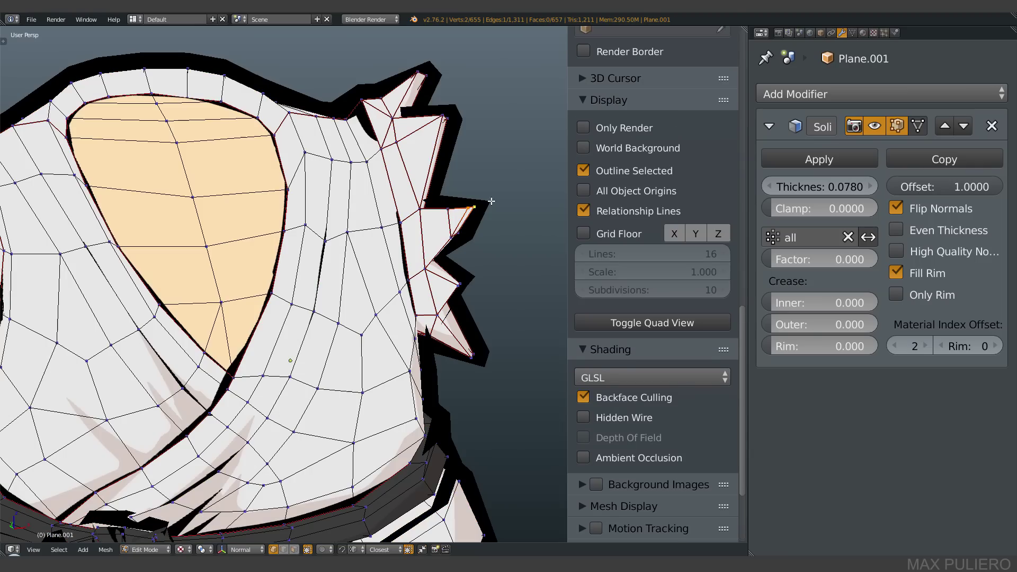
middle_click_drag(486, 204, 490, 218)
middle_click_drag(458, 162, 485, 247, "shift")
right_click(456, 160, "shift")
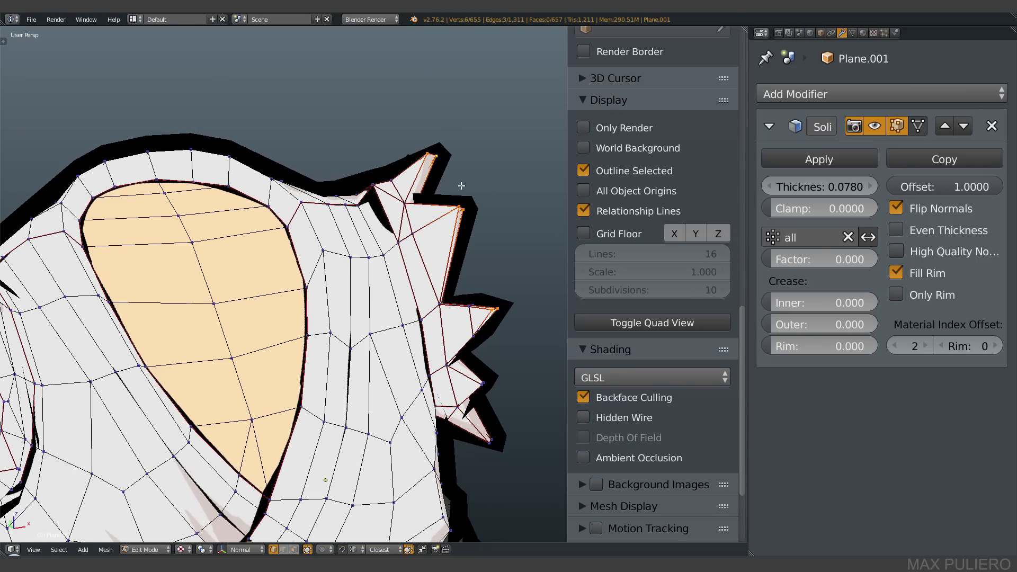
scroll(466, 317, "down", 2)
middle_click_drag(472, 298, 492, 256, "shift")
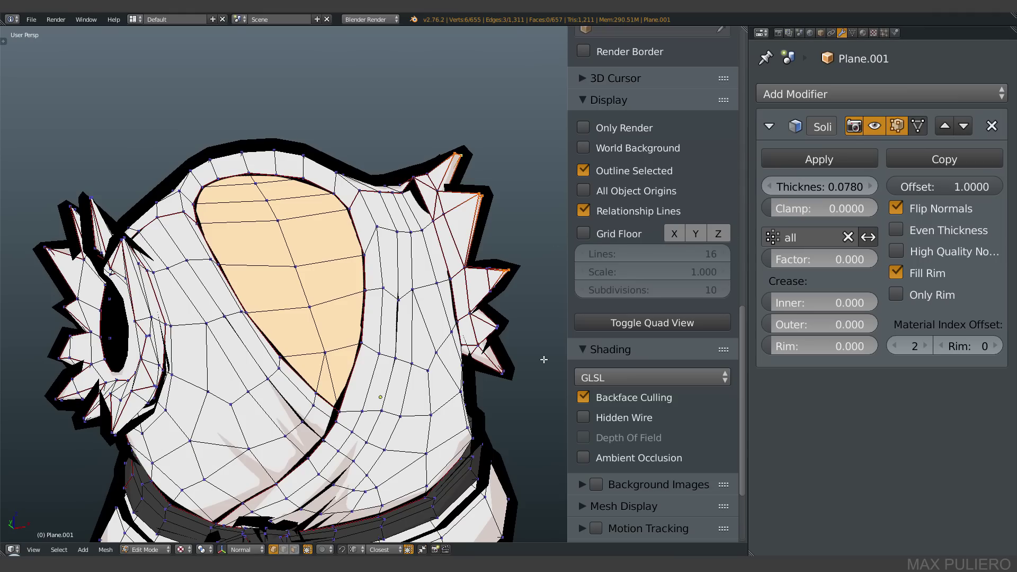
Clear the selection and select the members of the "all" vertex group to check which vertices it contains.
left_click(852, 33)
middle_click_drag(770, 438, 846, 318)
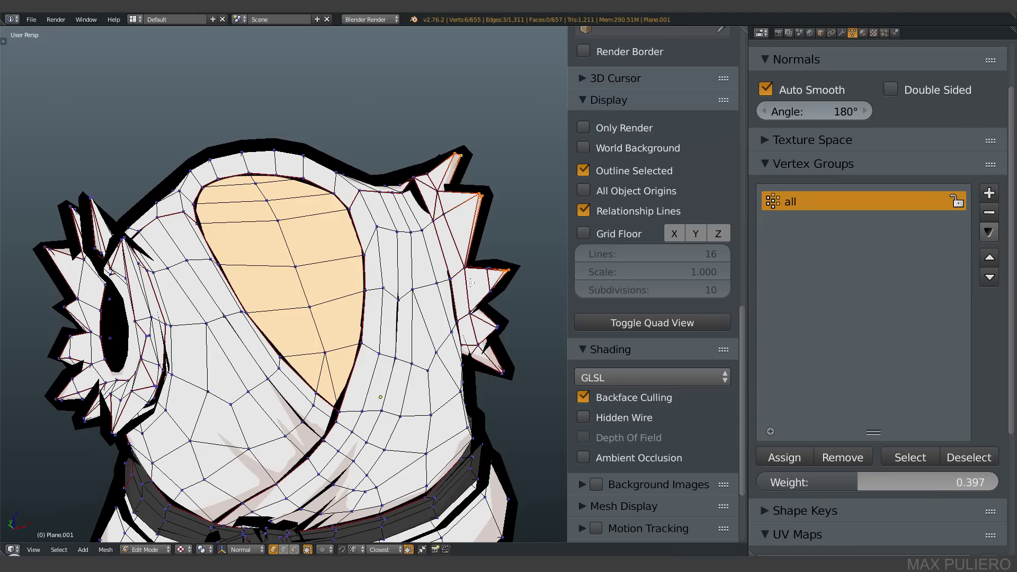
key("a")
key("a")
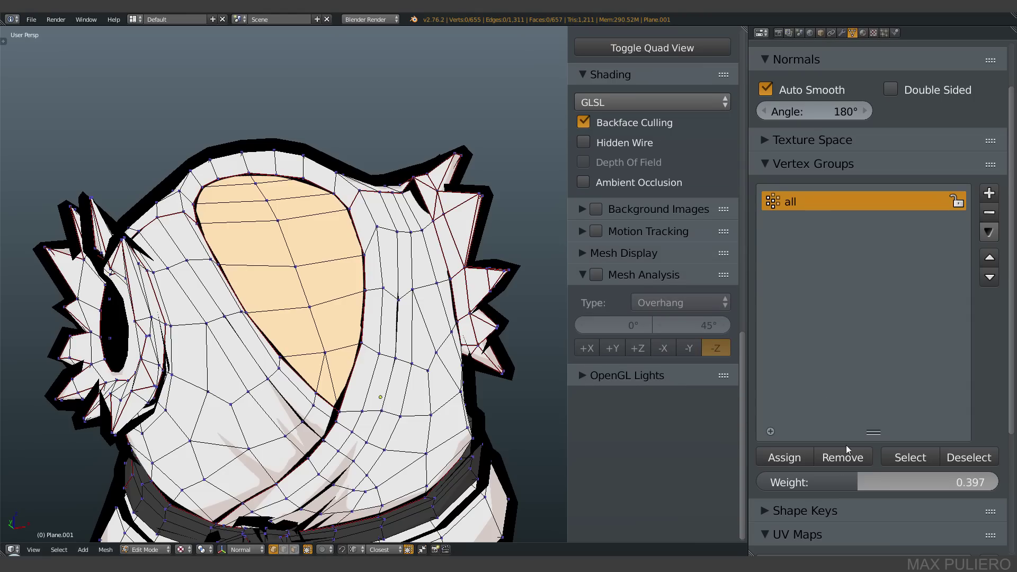
left_click(905, 460)
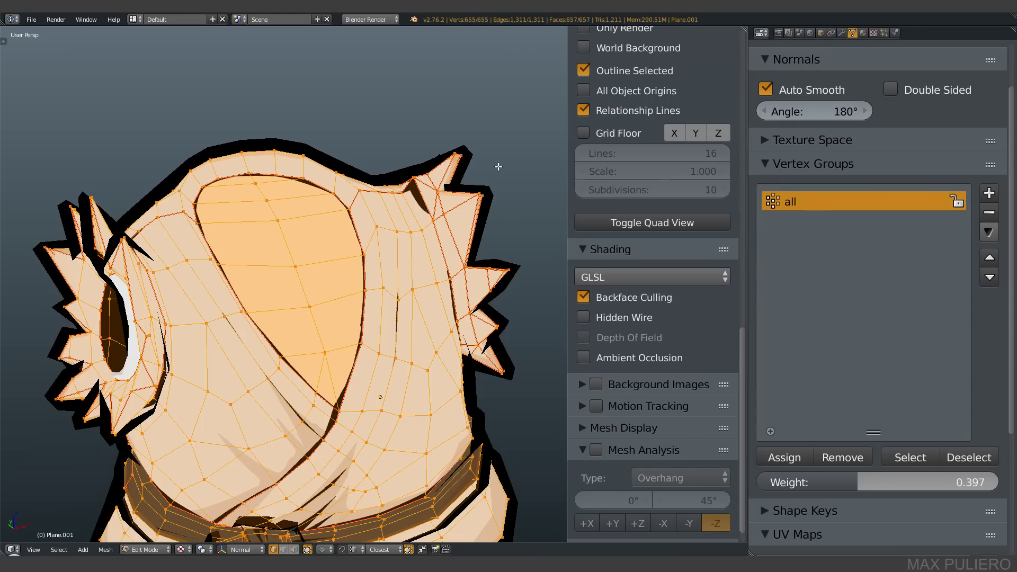
Select only the spike tips along the torn sleeve edge.
right_click(487, 196)
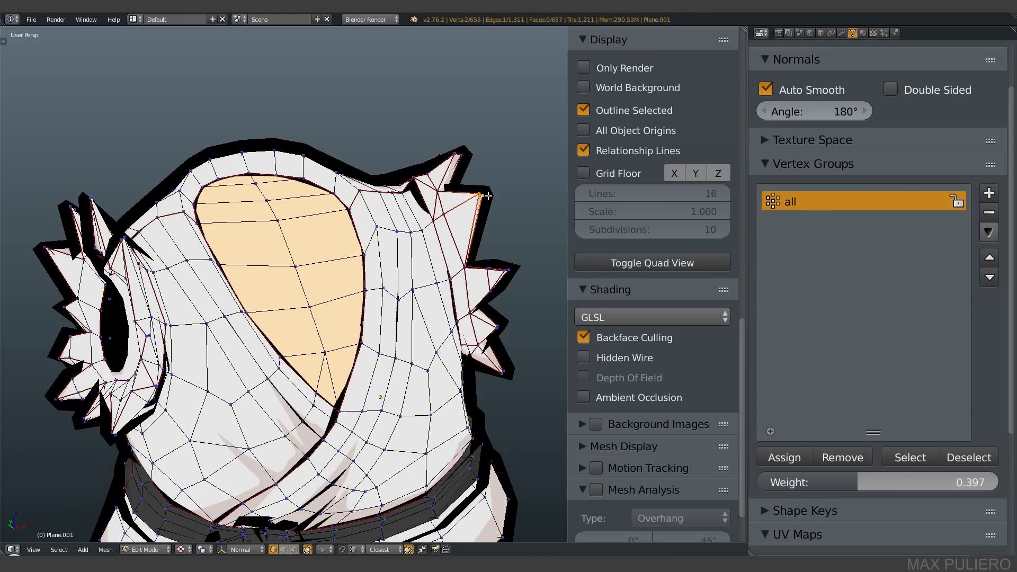
scroll(656, 380, "up", 15)
scroll(655, 380, "down", 5)
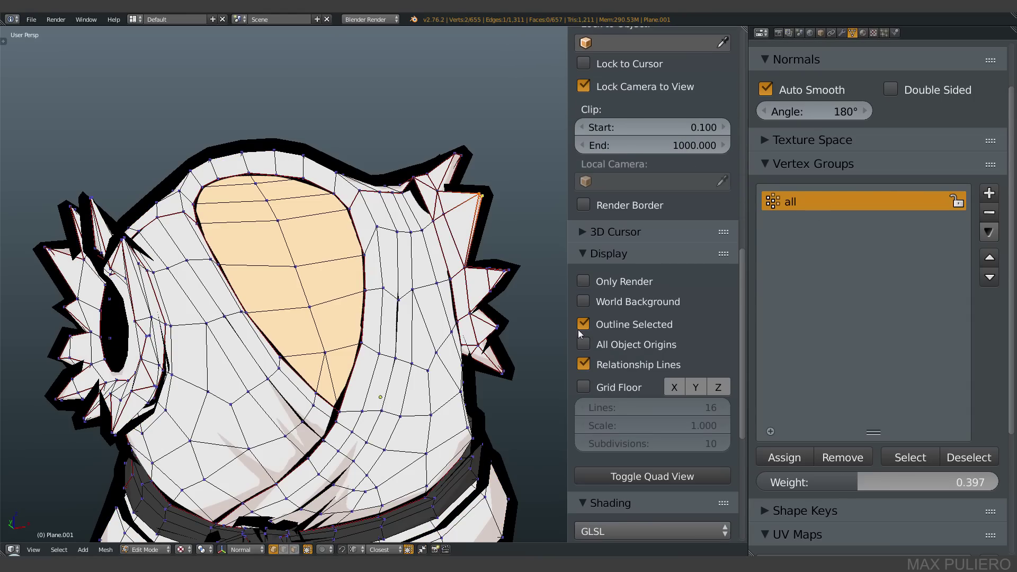
right_click(506, 270, "shift")
middle_click_drag(511, 270, 510, 266)
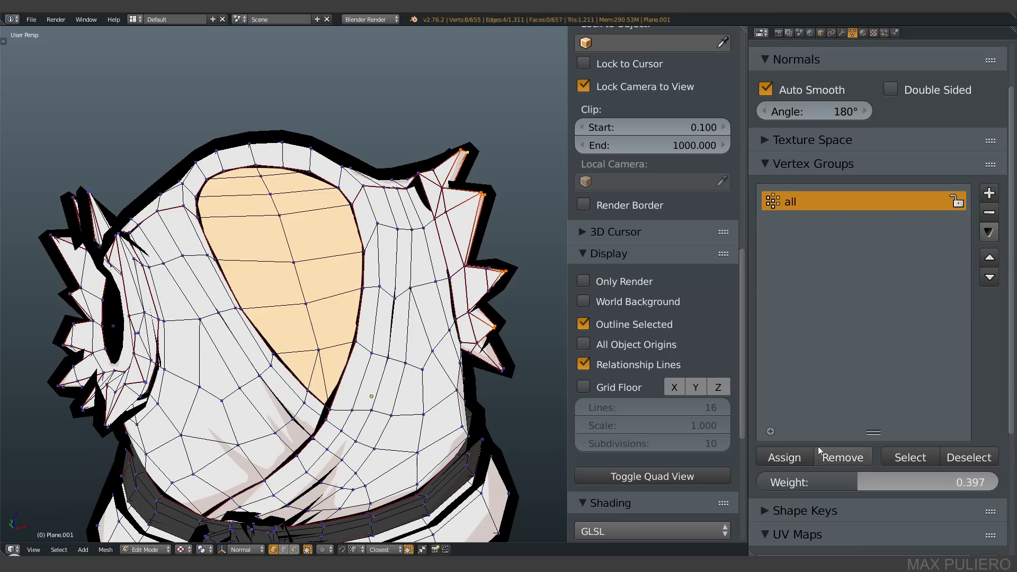
Examine the vertex weights in the "all" group by selecting individual vertices on the sleeve spikes and chest.
scroll(640, 305, "up", 15)
scroll(642, 264, "up", 5)
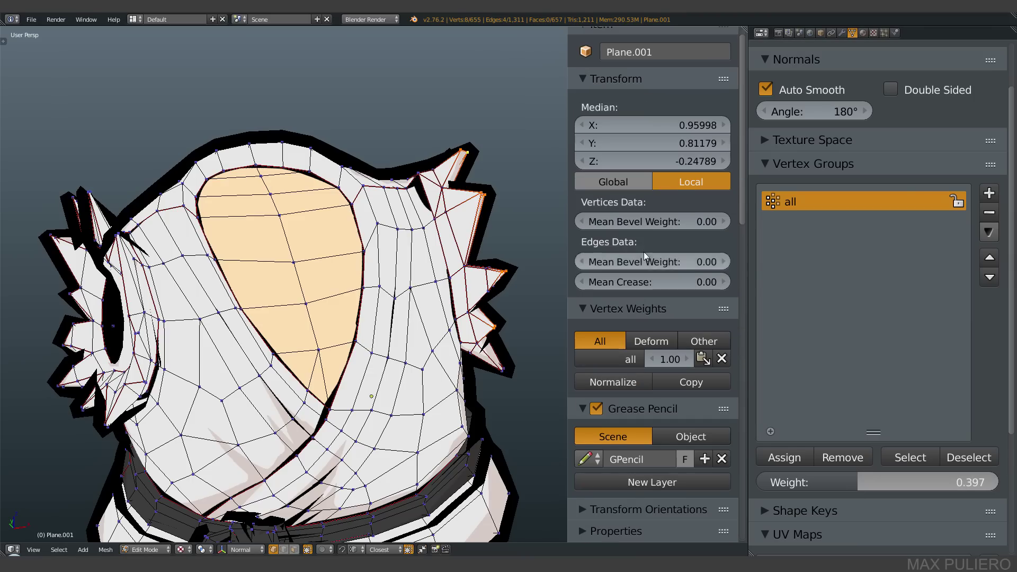
right_click(490, 202)
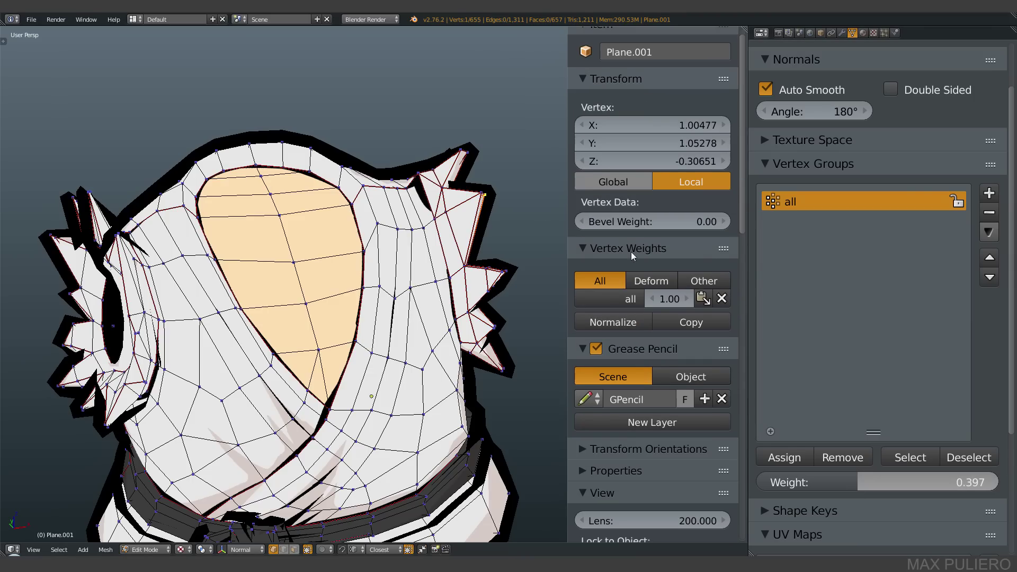
scroll(649, 268, "down", 3)
right_click(434, 218)
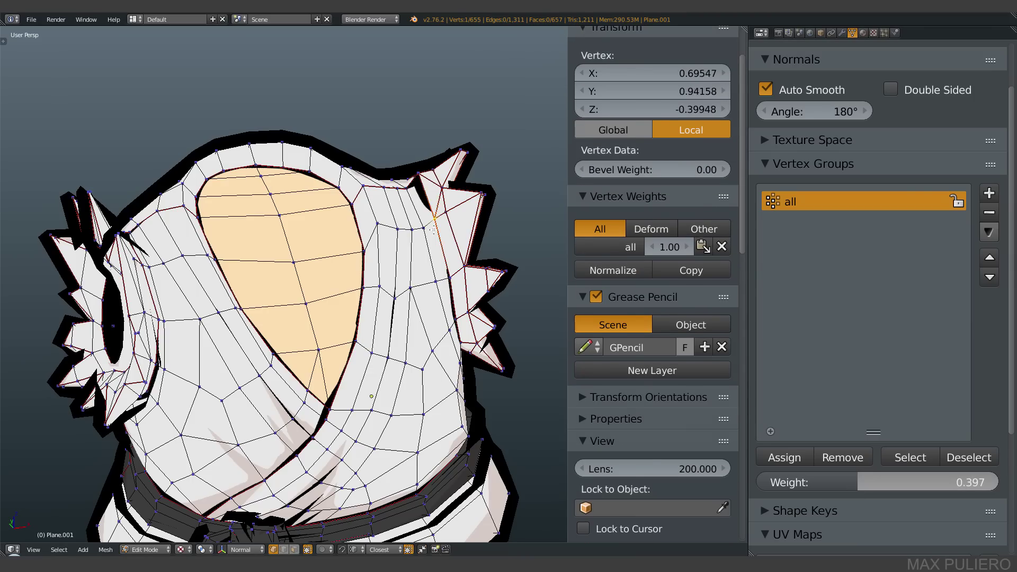
right_click(383, 224)
right_click(379, 287)
right_click(391, 300)
right_click(409, 290)
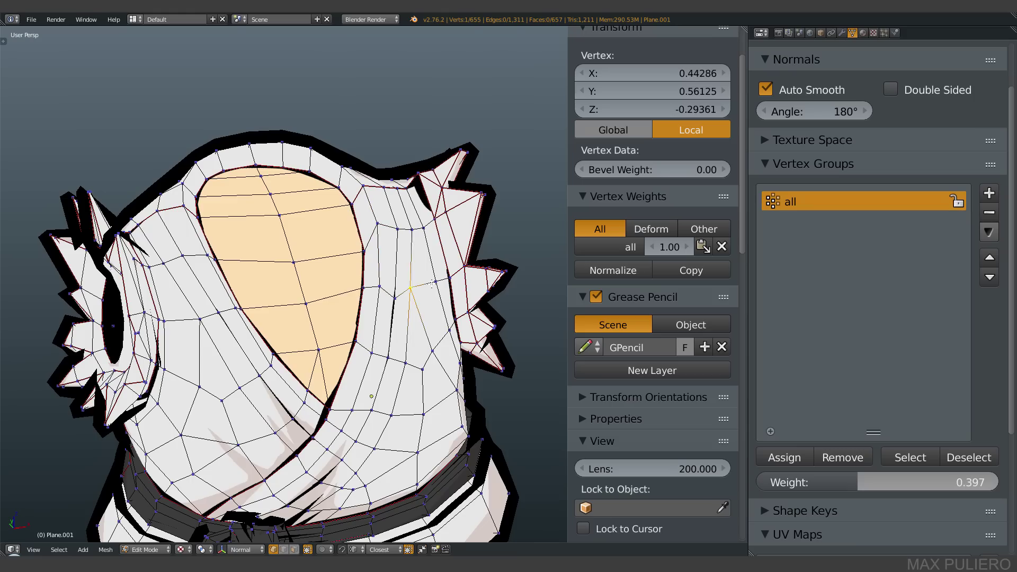
right_click(433, 283)
right_click(439, 322)
right_click(410, 289)
scroll(503, 273, "up", 2)
right_click(504, 273)
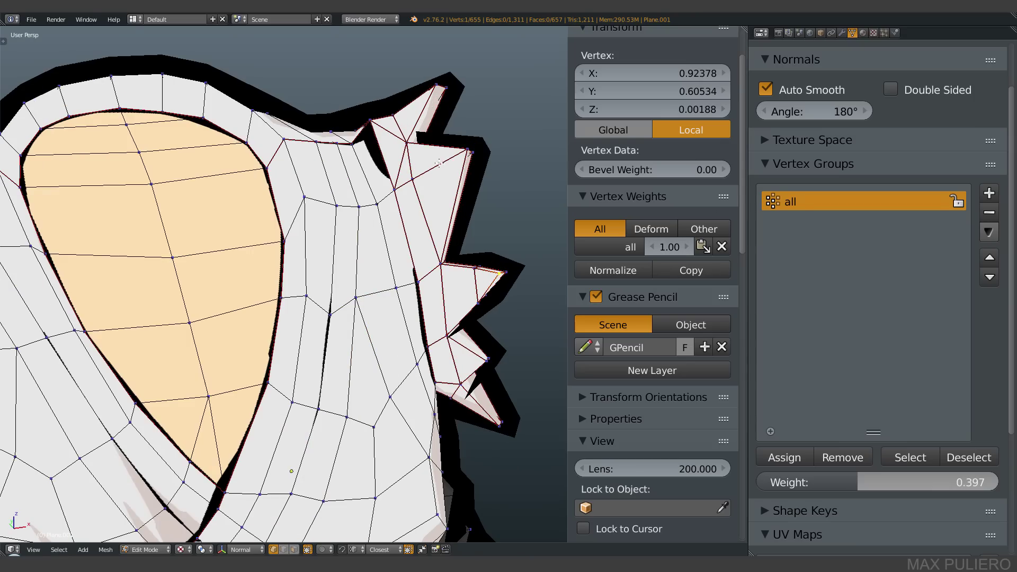
Select the tip vertices of all the sleeve's spikes and assign them to the "all" group with weight 0.266.
key("a")
left_click_drag(488, 143, 492, 139, "ctrl")
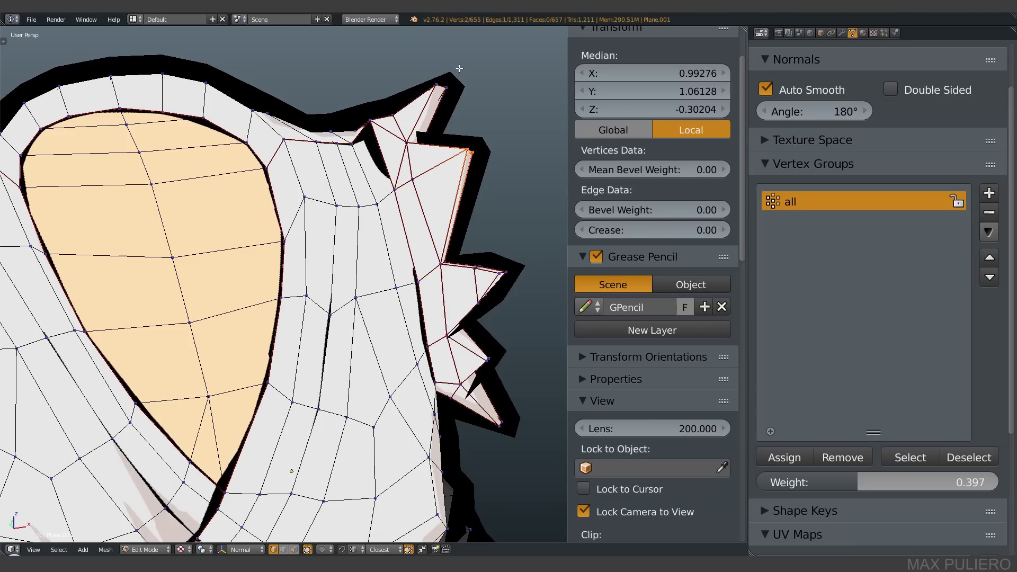
left_click_drag(459, 69, 455, 91, "ctrl")
mouse_move(521, 254)
left_mouse_down("ctrl")
mouse_move(532, 255)
mouse_move(536, 280)
left_mouse_up("ctrl")
key("a")
right_click(480, 130, "alt+shift")
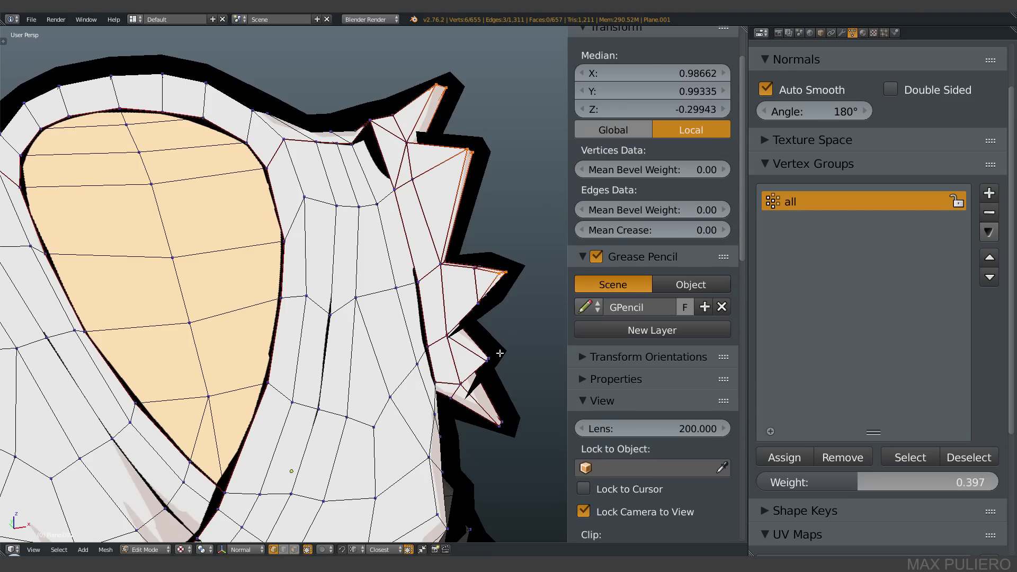
middle_click_drag(500, 353, 513, 344)
right_click(527, 402, "alt+shift")
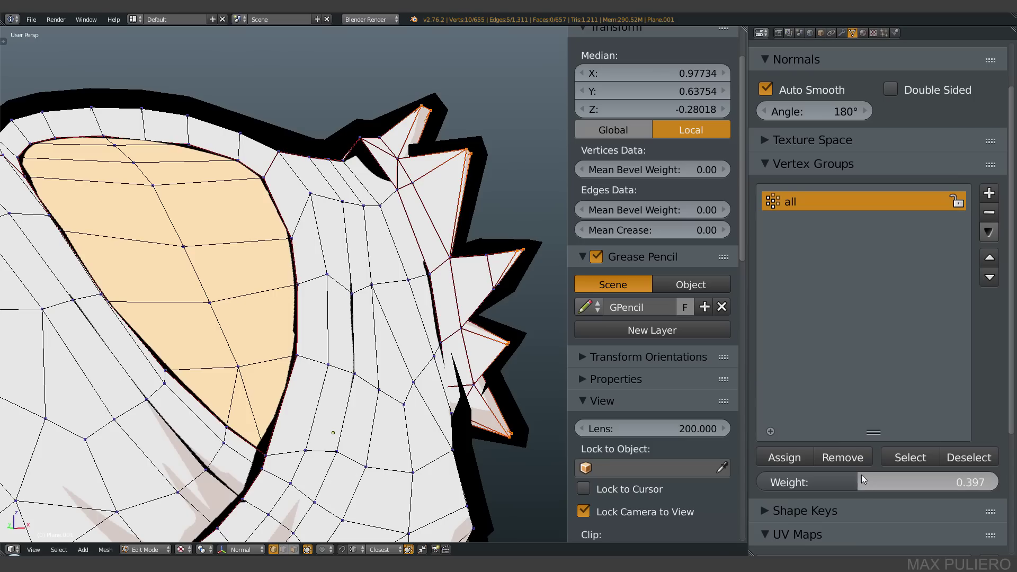
left_click_drag(856, 483, 820, 484)
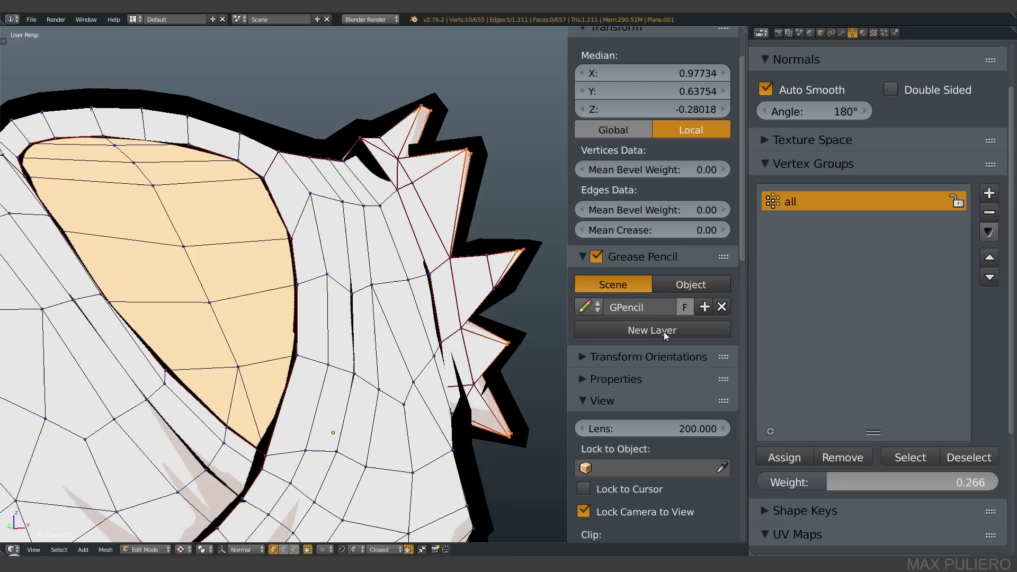
left_click(793, 462)
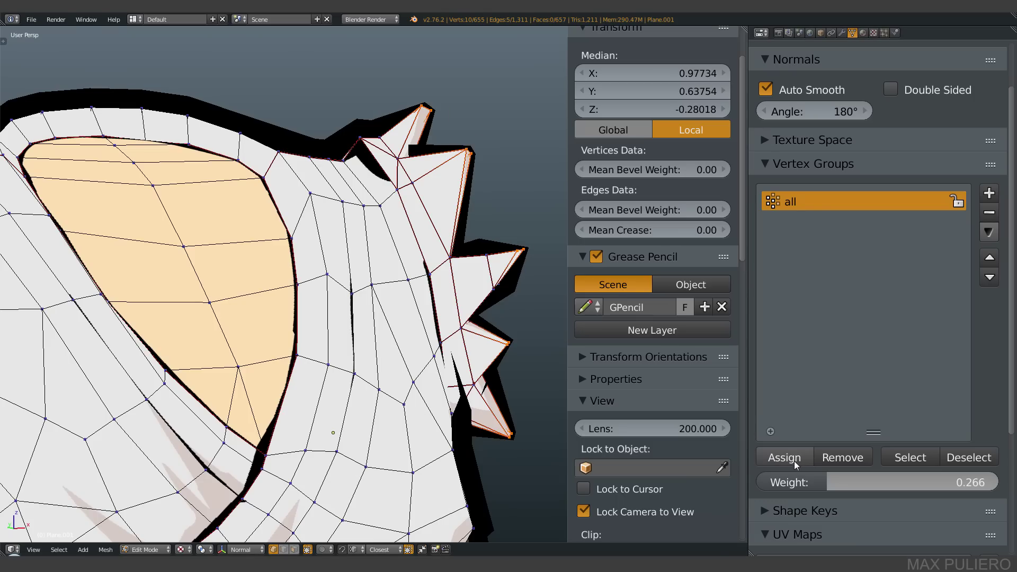
Select the vertex loop across the middle spike of the torn sleeve and assign it to the "all" group with weight 0.464.
middle_click_drag(519, 269, 496, 236)
right_click(491, 288, "alt")
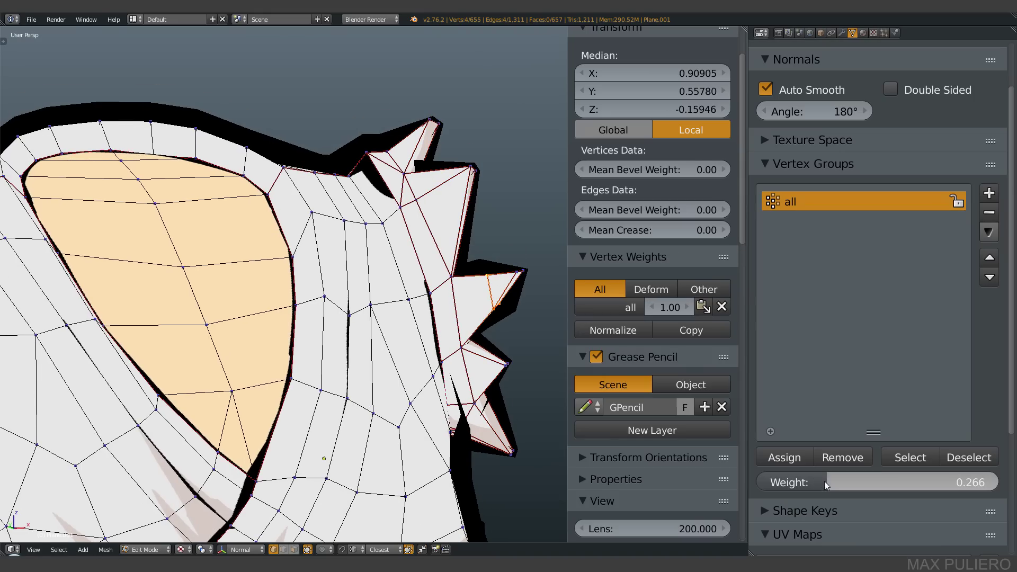
left_click_drag(824, 481, 878, 485)
left_click(784, 457)
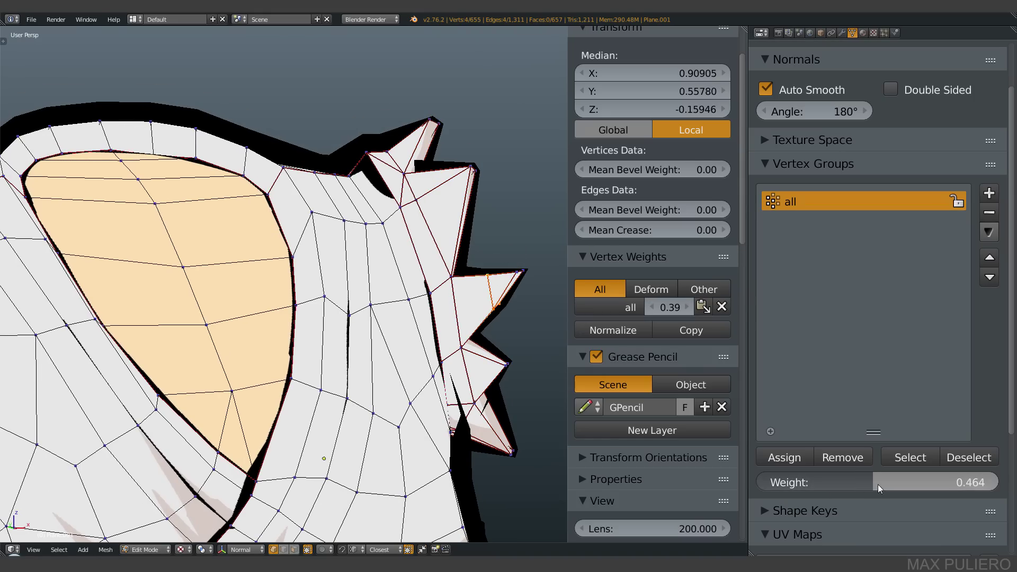
Select the remaining full-weight vertices on the upper sleeve spikes and assign them to the "all" group with weight 0.464.
middle_click_drag(450, 244, 442, 294)
right_click(397, 198)
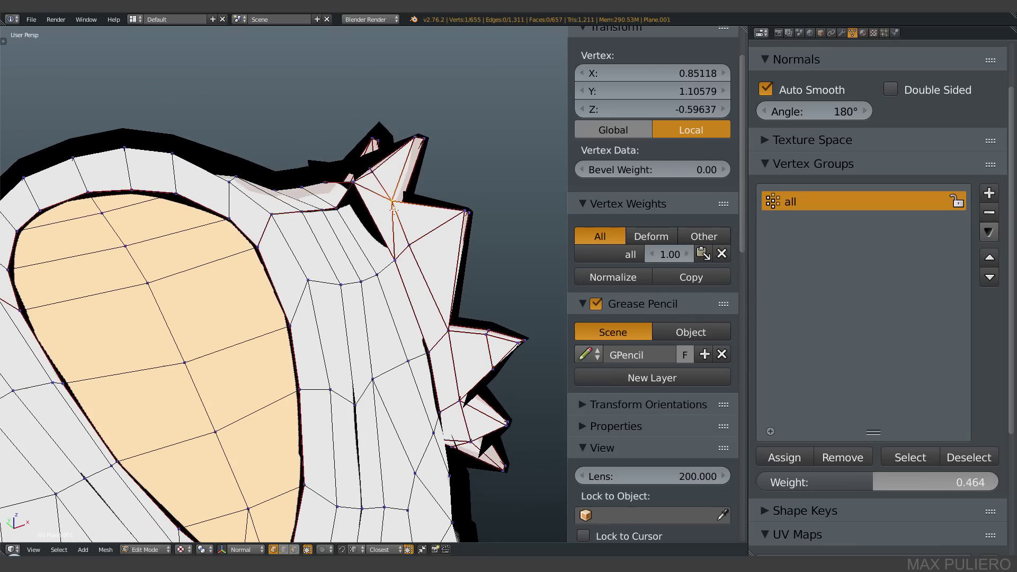
middle_click_drag(397, 198, 314, 173)
right_click(401, 231, "shift")
middle_click_drag(400, 231, 354, 316)
left_click(806, 467)
right_click(369, 243)
right_click(369, 235, "shift")
left_click(767, 454)
Assign the tip vertices of the two middle spikes on the sleeve's back edge to the "all" group with weight 0.464.
right_click(352, 344)
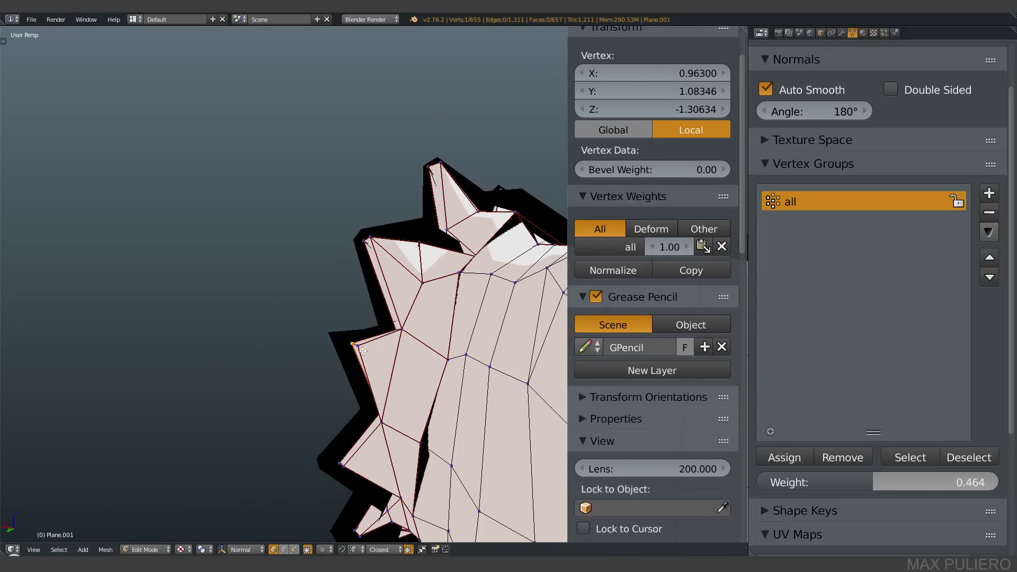
right_click(358, 345, "shift")
left_click(767, 454)
middle_click_drag(344, 416, 347, 381, "shift")
right_click(347, 432)
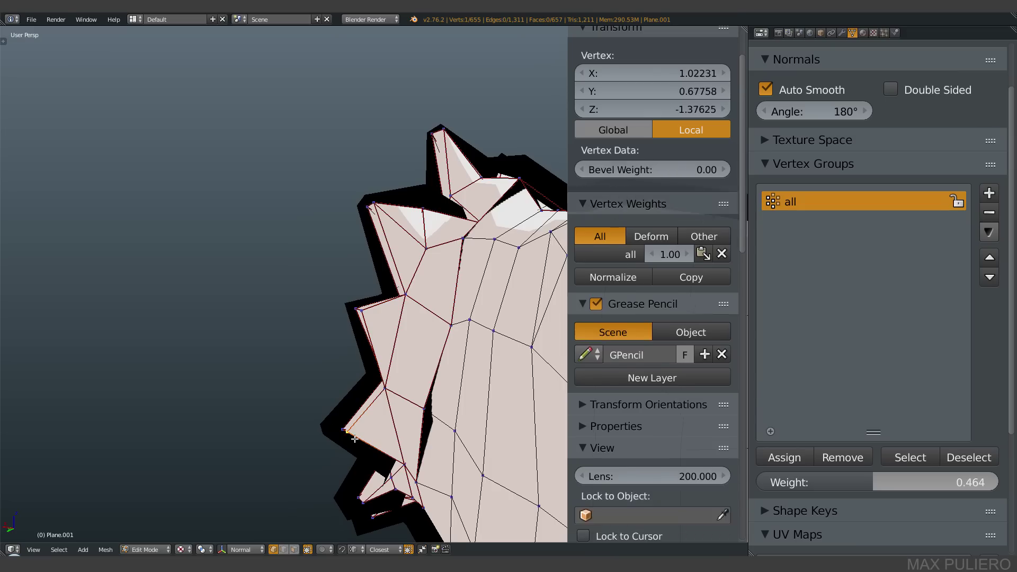
right_click(343, 429, "shift")
left_click(783, 466)
Select both tip vertices of the lower spike on the sleeve's back edge and assign them to "all" with weight 0.464.
middle_click_drag(316, 513, 395, 415, "shift")
middle_click_drag(332, 473, 297, 443)
right_click(363, 480)
right_click(355, 475, "shift")
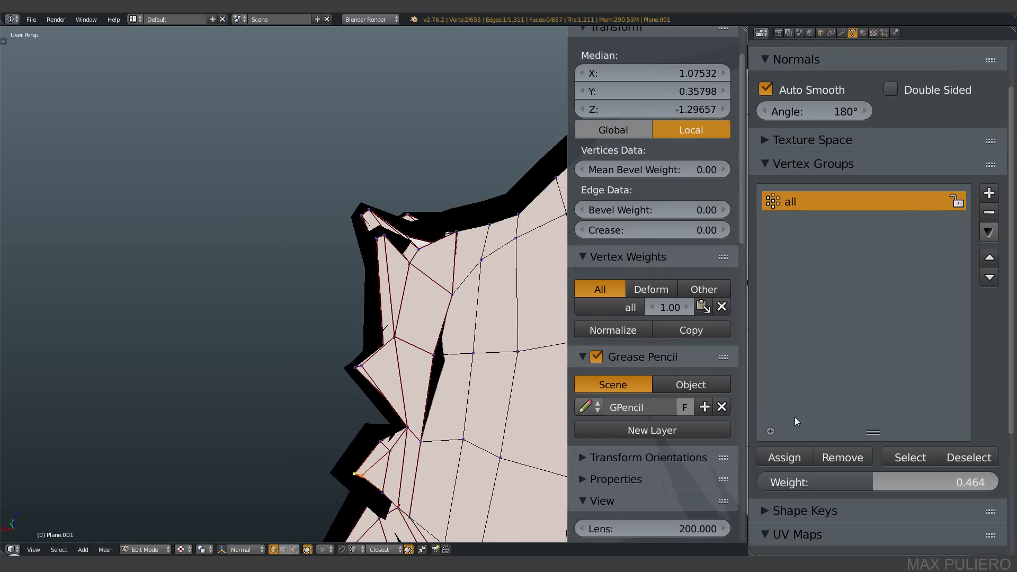
Switch to face selection and select all linked faces of the long belt piece running from the knot around the waist.
scroll(416, 436, "down", 2)
middle_click_drag(416, 436, 597, 380)
scroll(466, 263, "down", 2)
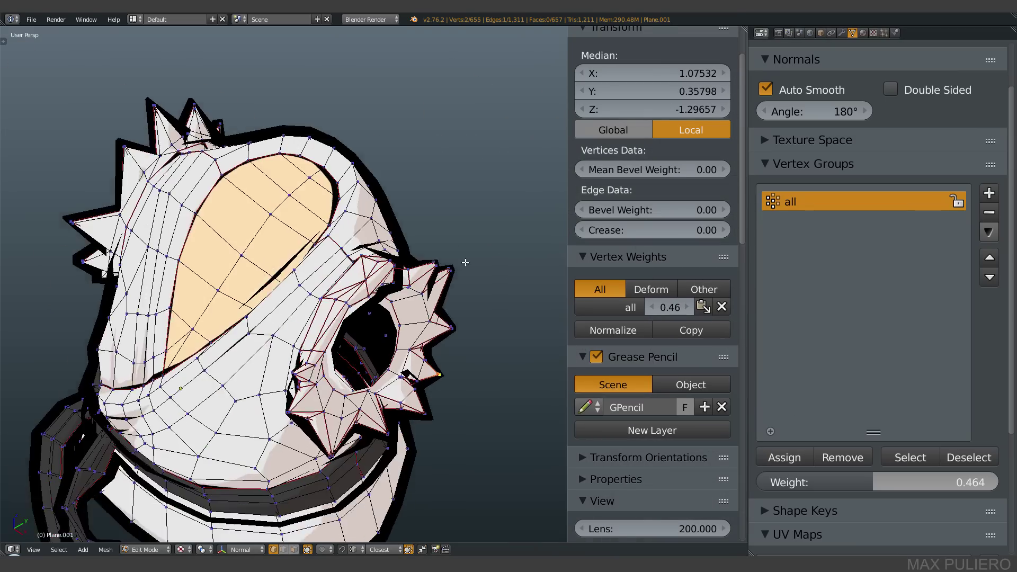
middle_click_drag(403, 261, 462, 340)
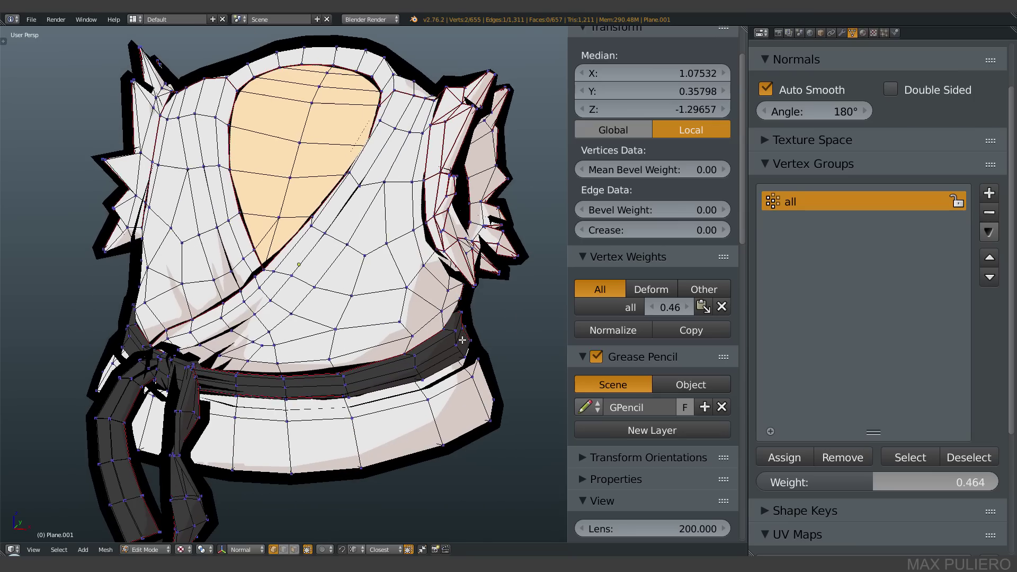
scroll(463, 340, "up", 5)
key("ctrl+Tab")
left_click(422, 405)
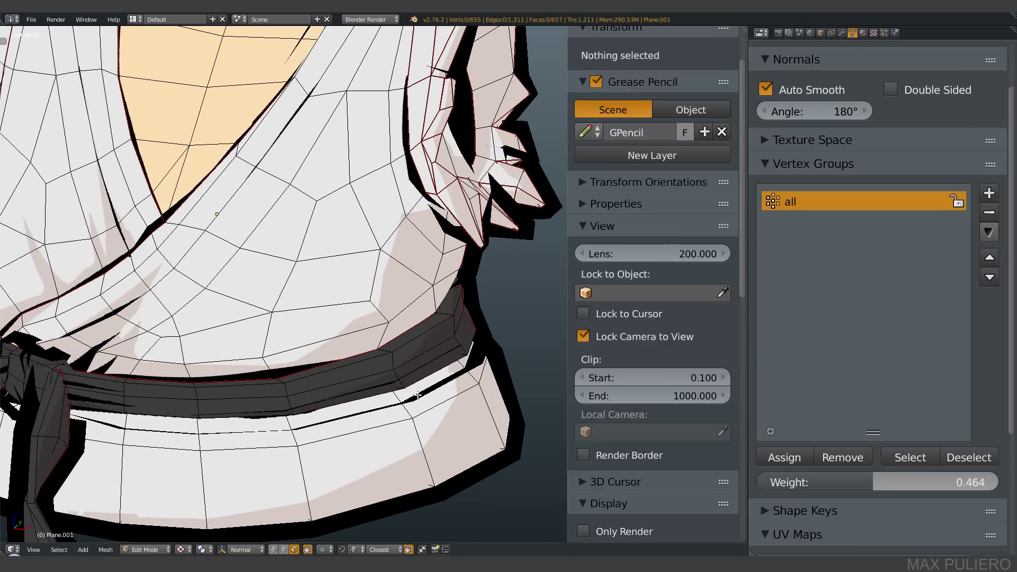
right_click(432, 368)
key("ctrl+l")
scroll(447, 342, "down", 2)
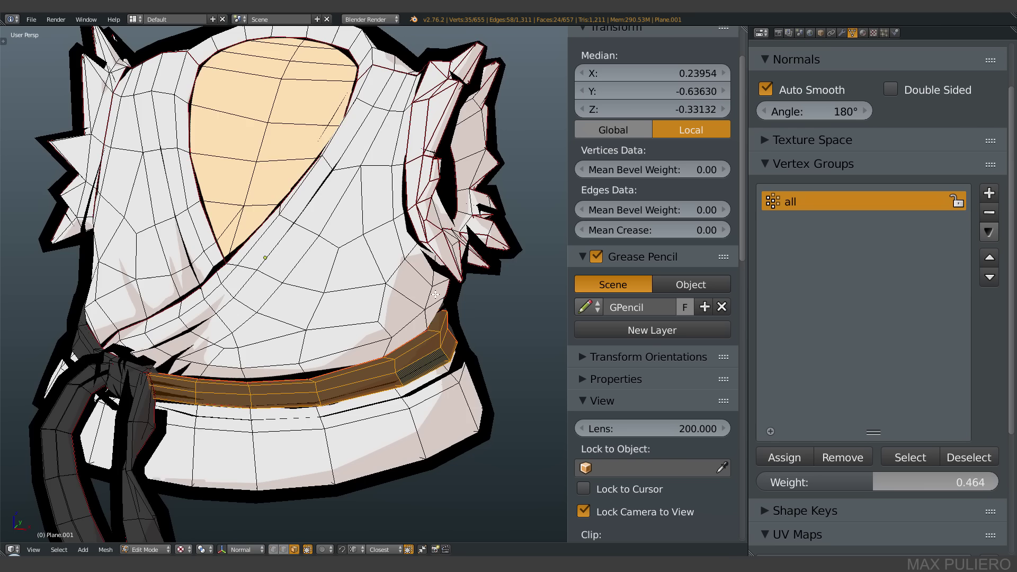
Assign the long belt piece to the "all" group with weight 0.105 and check the outline in Object Mode.
middle_click_drag(428, 310, 450, 329)
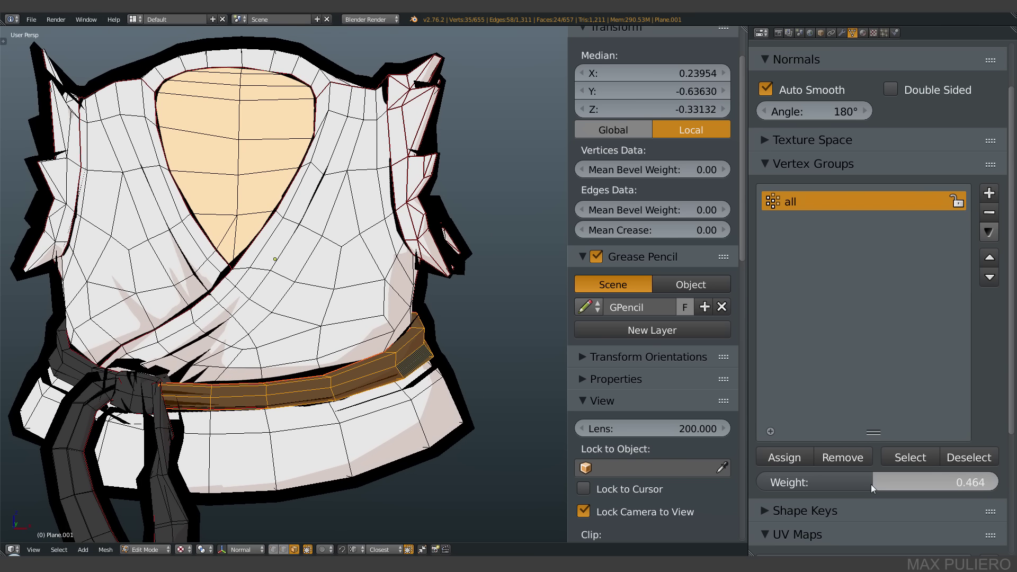
left_click_drag(871, 484, 799, 484)
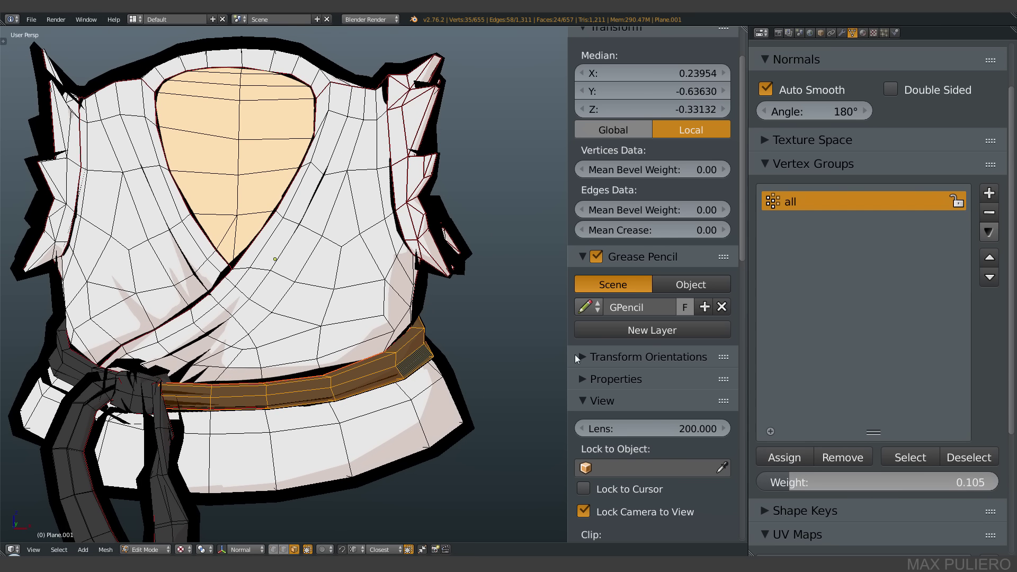
middle_click_drag(466, 349, 438, 343)
key("Tab")
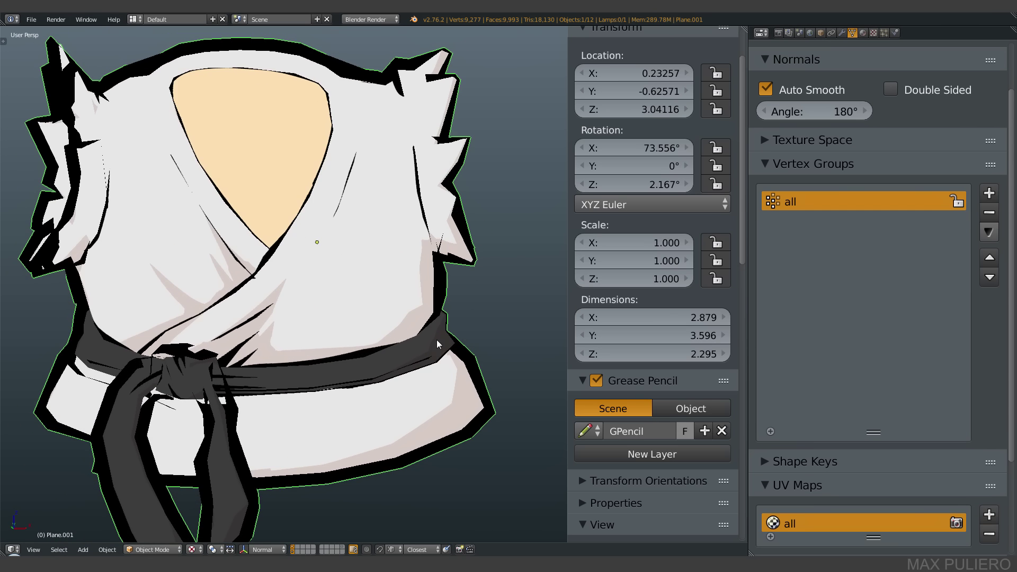
Add the short belt piece on the other side of the knot to the selection and assign both pieces weight 0.135.
key("Tab")
left_click_drag(796, 486, 810, 489)
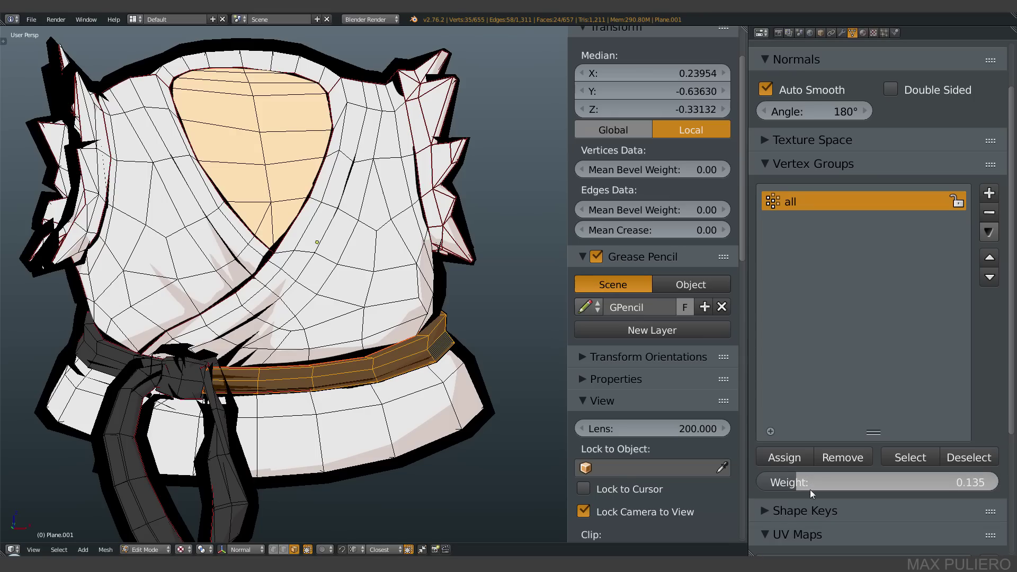
right_click(134, 358, "shift")
key("ctrl+l")
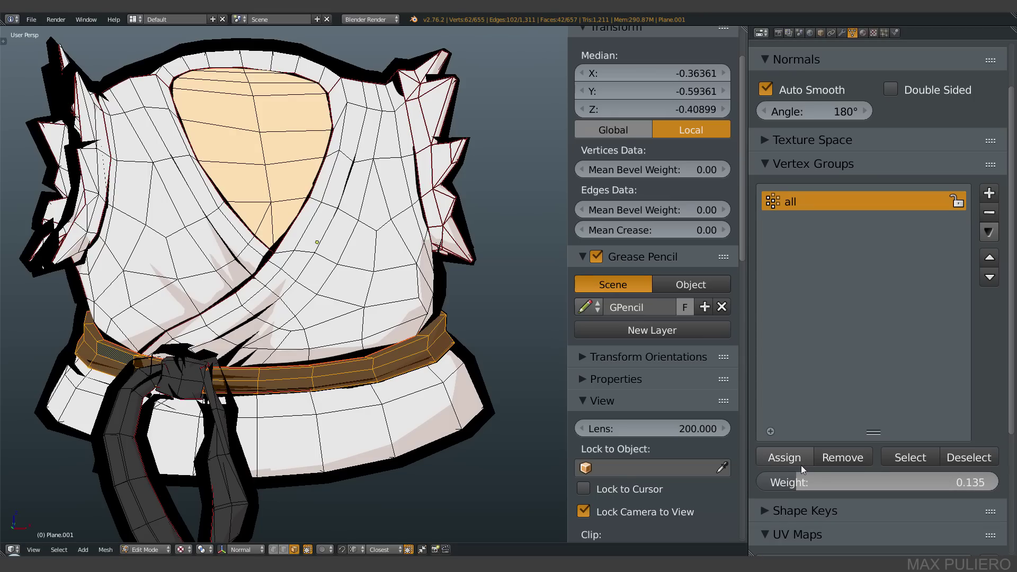
left_click(801, 465)
Raise both belt pieces' weight in the "all" group to 0.236 and finally 0.426, and check the outline in Object Mode.
left_click_drag(796, 481, 820, 481)
left_click(797, 462)
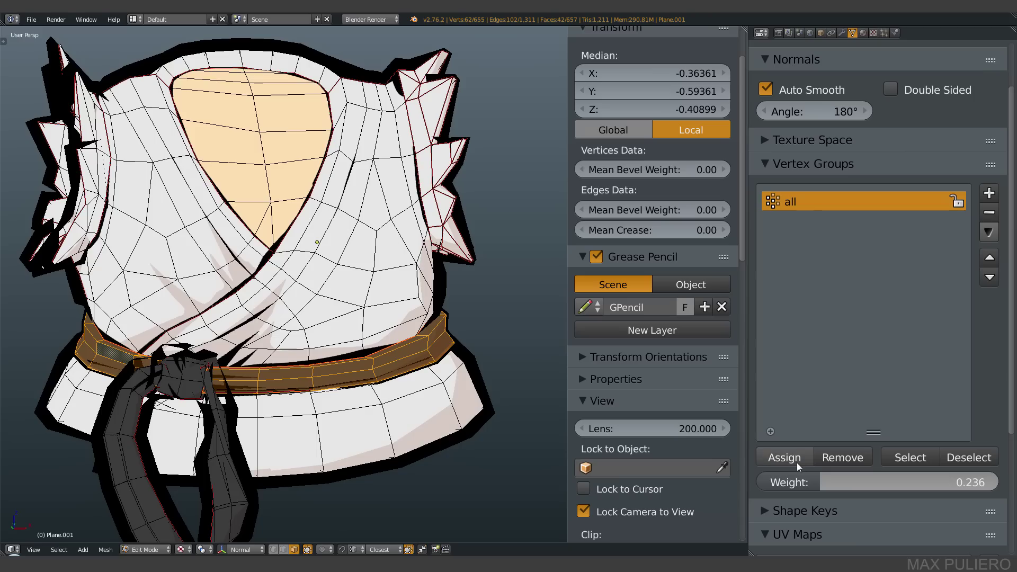
left_click_drag(758, 482, 862, 479)
left_click(799, 459)
key("Tab")
scroll(545, 330, "down", 3)
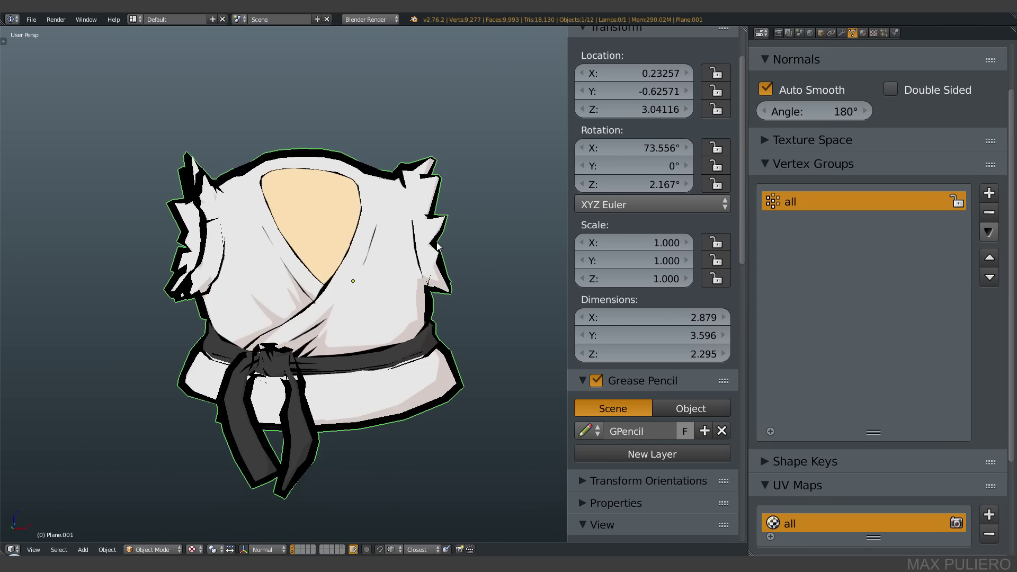
Clear the belt selection in Edit Mode and switch the torso mesh to Weight Paint mode.
mouse_move(466, 310)
middle_mouse_down()
mouse_move(380, 299)
mouse_move(467, 290)
middle_mouse_up()
key("Tab")
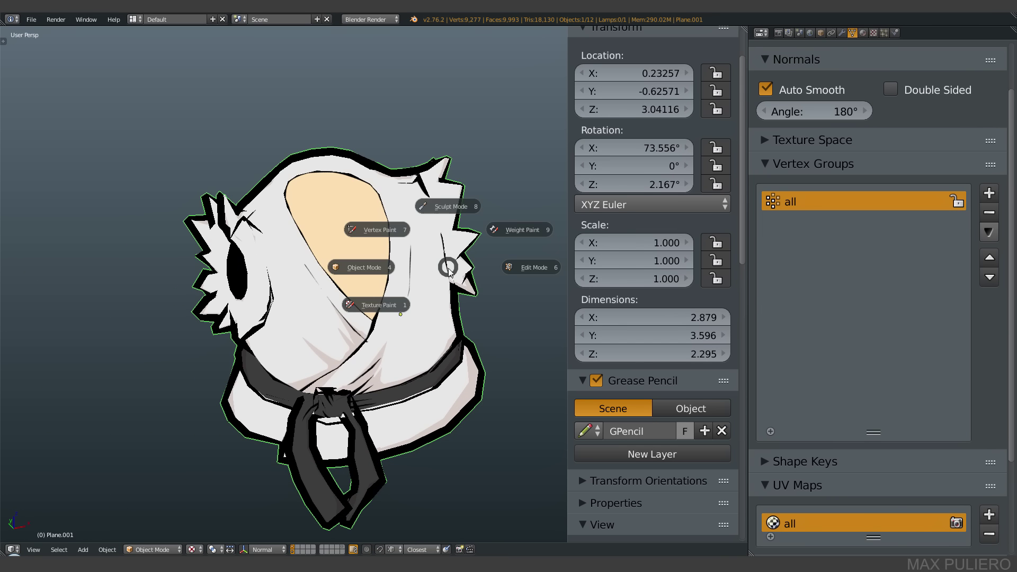
left_click(465, 248)
key("Tab")
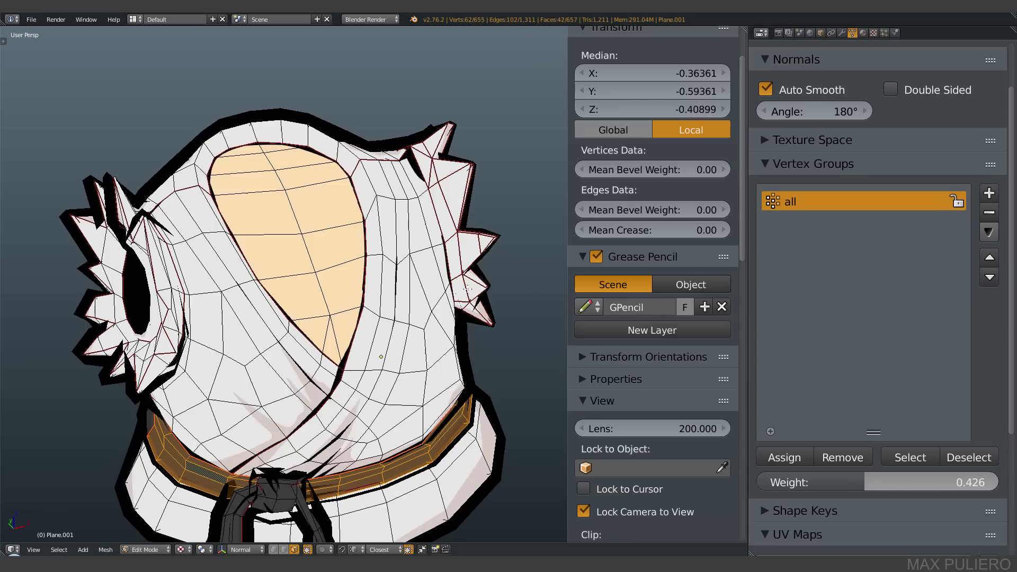
key("a")
key("Tab")
left_click(526, 251)
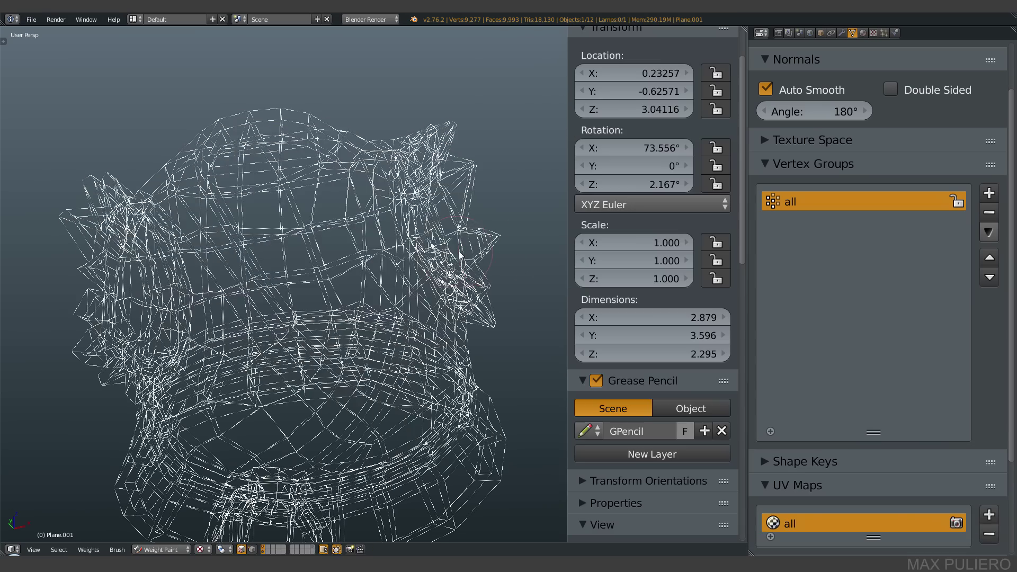
Display the weight brush settings and inspect the painted weights on the torn sleeve.
scroll(466, 240, "up", 6)
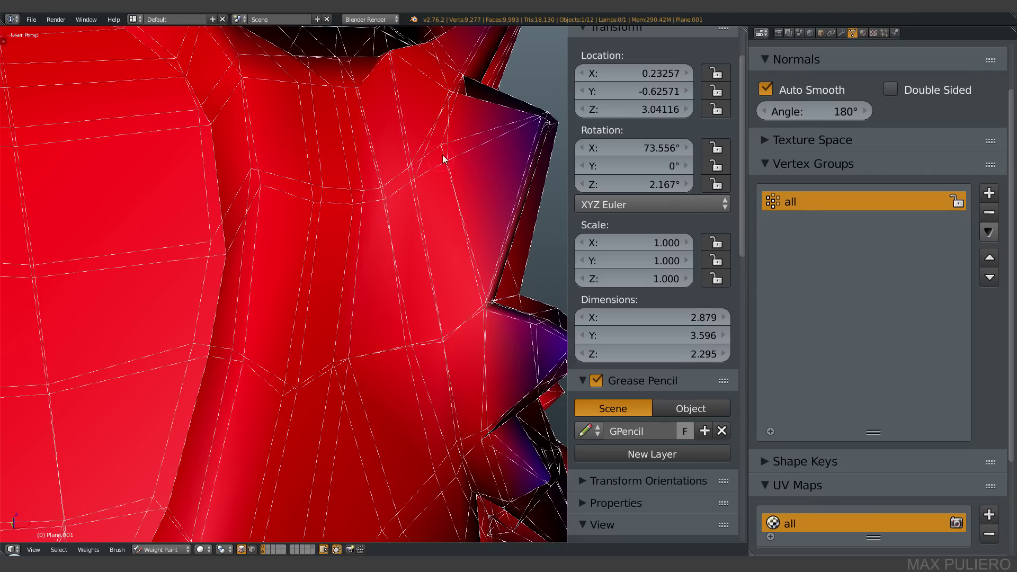
key("n")
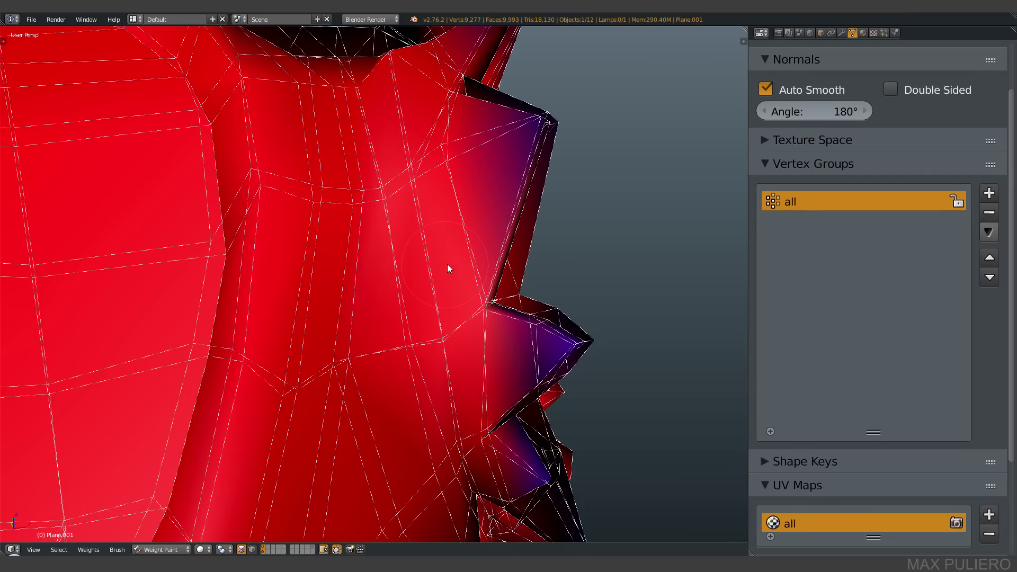
key("n")
key("t")
mouse_move(340, 226)
middle_mouse_down()
mouse_move(230, 245)
mouse_move(436, 199)
middle_mouse_up()
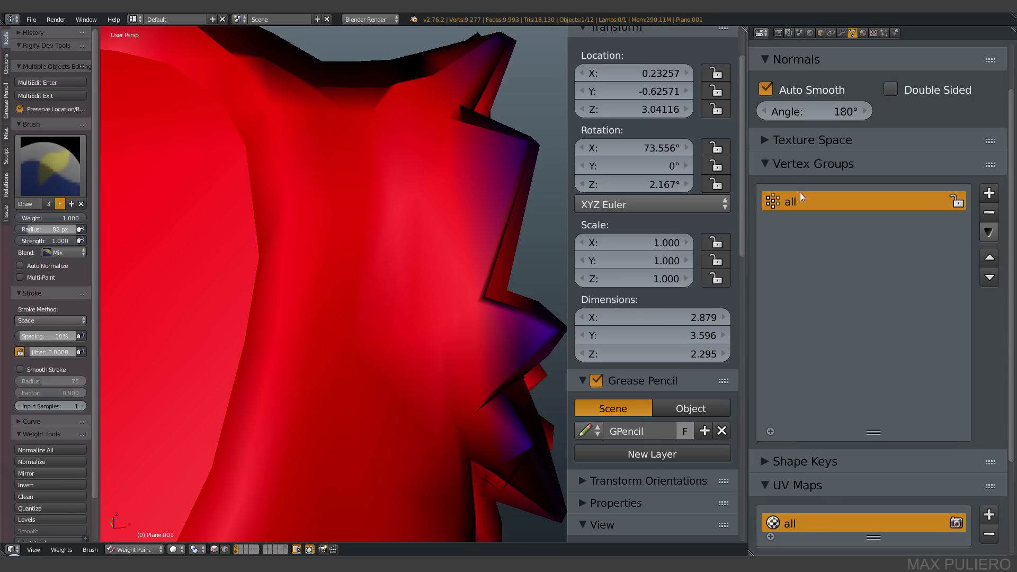
scroll(431, 249, "down", 4)
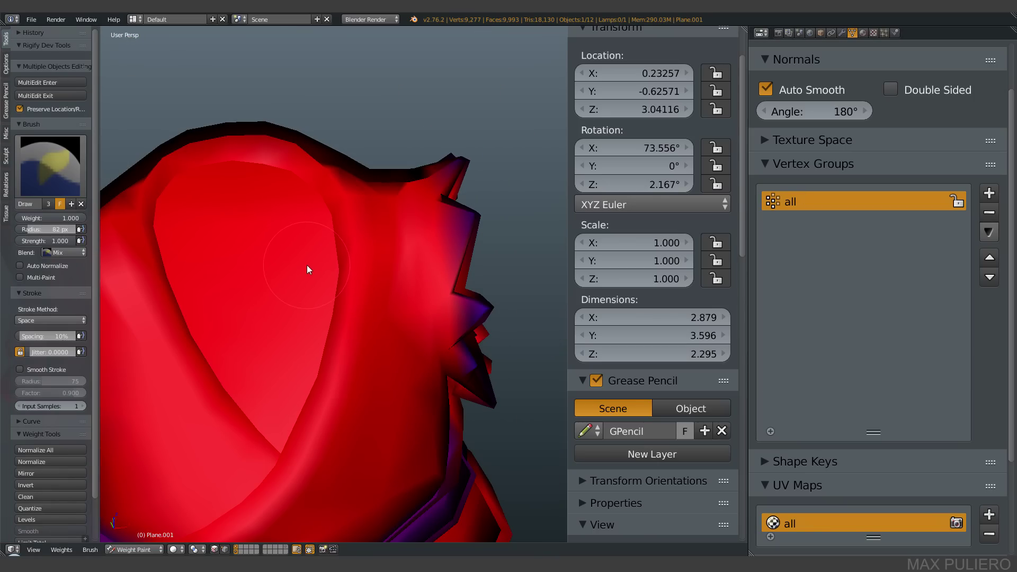
Set the brush blend to Subtract with Auto Normalize enabled and paint lower weights around the upper sleeve spikes.
left_click(62, 252)
left_click(78, 214)
scroll(433, 278, "up", 2)
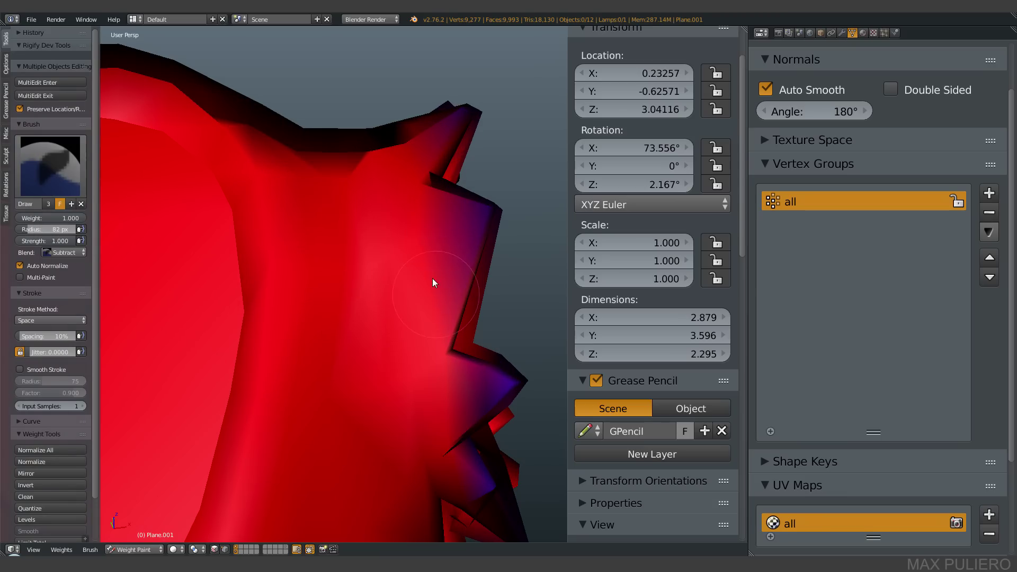
mouse_move(432, 278)
left_mouse_down()
mouse_move(412, 219)
mouse_move(419, 209)
left_mouse_up()
scroll(381, 191, "up", 3)
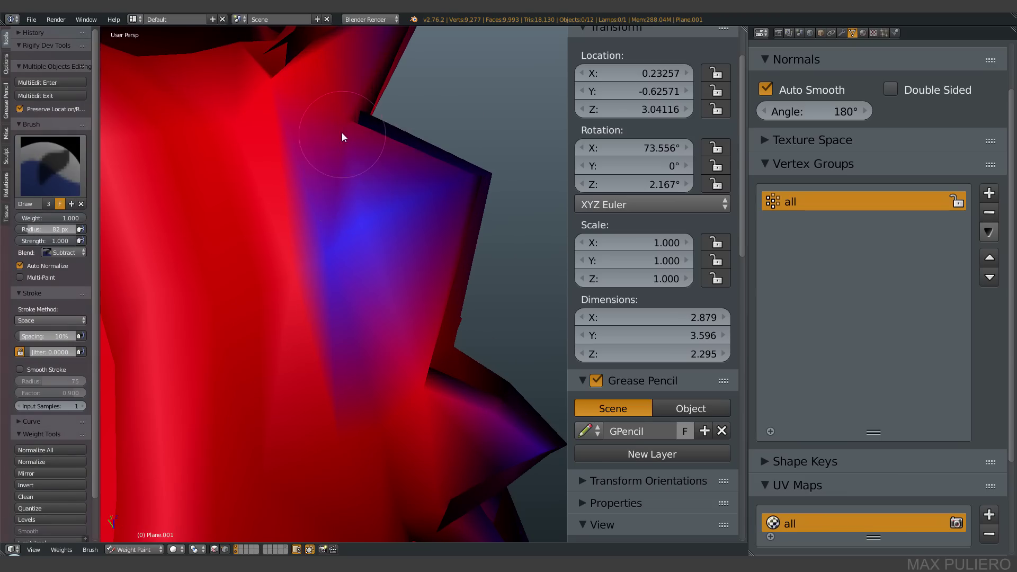
left_click_drag(342, 133, 371, 175)
middle_click_drag(396, 247, 388, 216, "shift")
left_click_drag(389, 216, 418, 381)
Subtract weight along the shoulder between the collar and the sleeve spikes, and enable pressure sensitivity for brush strength.
mouse_move(417, 382)
middle_mouse_down()
mouse_move(454, 388)
mouse_move(479, 413)
mouse_move(363, 296)
mouse_move(371, 197)
middle_mouse_up()
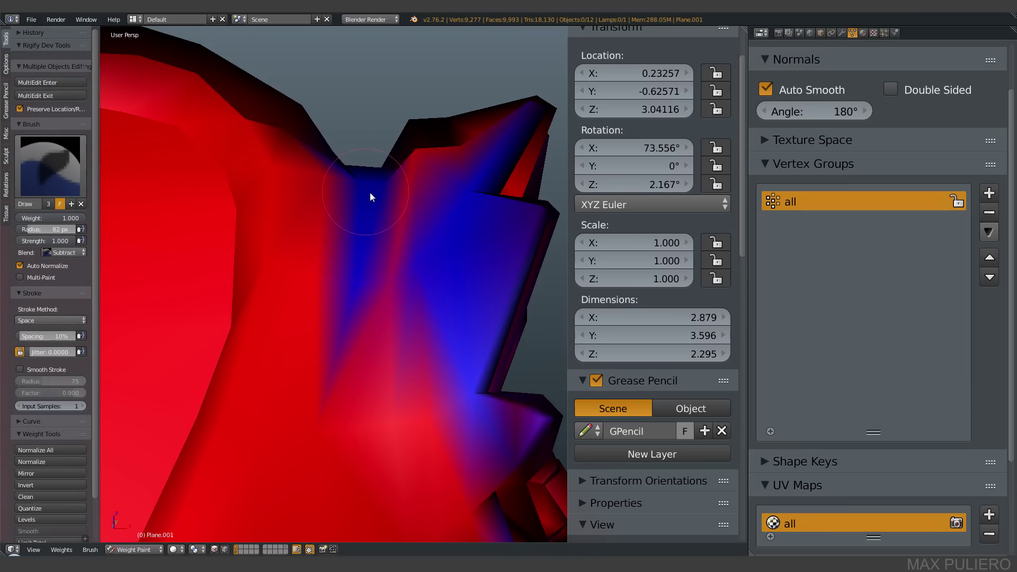
mouse_move(370, 193)
left_mouse_down()
mouse_move(427, 162)
mouse_move(323, 183)
mouse_move(276, 165)
left_mouse_up()
mouse_move(326, 179)
middle_mouse_down("ctrl")
mouse_move(333, 275)
mouse_move(375, 157)
middle_mouse_up("ctrl")
middle_click_drag(212, 253, 404, 200)
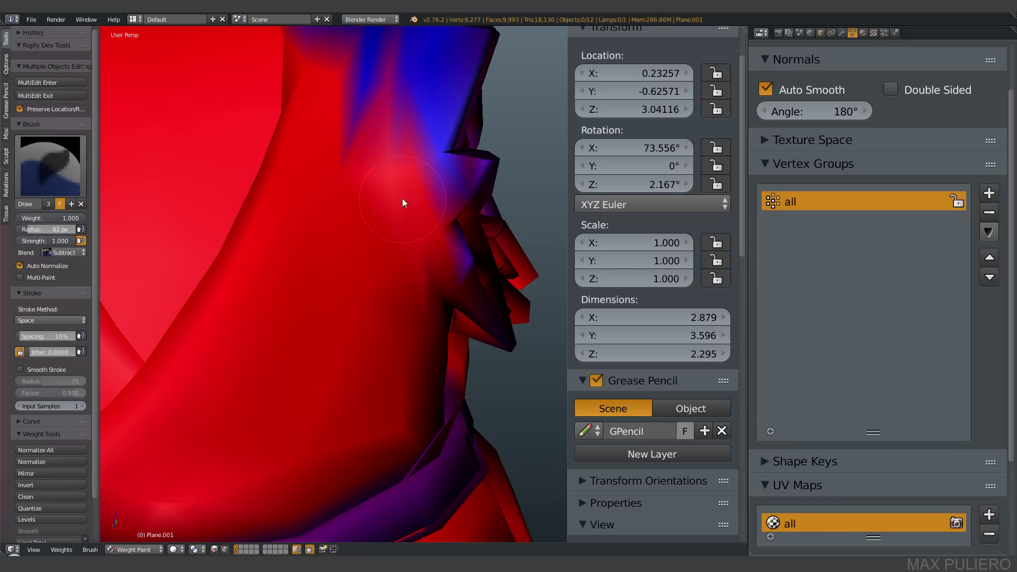
Set the brush strength to 0.514 and subtract weight down the sleeve opening and along the side of the torso.
mouse_move(405, 200)
left_mouse_down()
mouse_move(399, 113)
mouse_move(260, 273)
left_mouse_up()
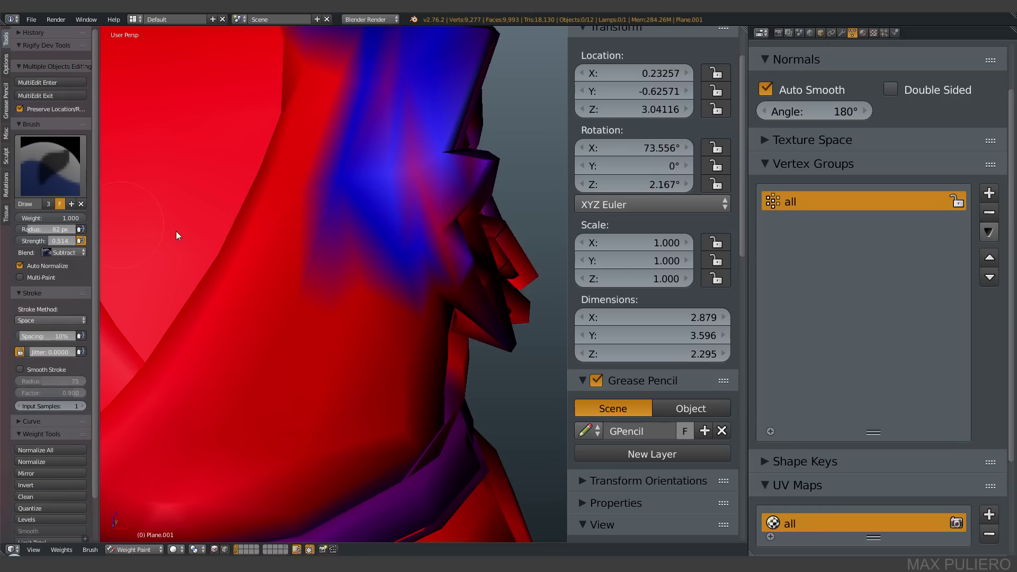
mouse_move(339, 177)
left_mouse_down()
mouse_move(311, 211)
mouse_move(390, 300)
left_mouse_up()
mouse_move(390, 300)
middle_mouse_down()
mouse_move(330, 280)
mouse_move(385, 265)
middle_mouse_up()
left_click_drag(384, 286, 361, 330)
mouse_move(447, 355)
middle_mouse_down()
mouse_move(507, 348)
mouse_move(461, 316)
middle_mouse_up()
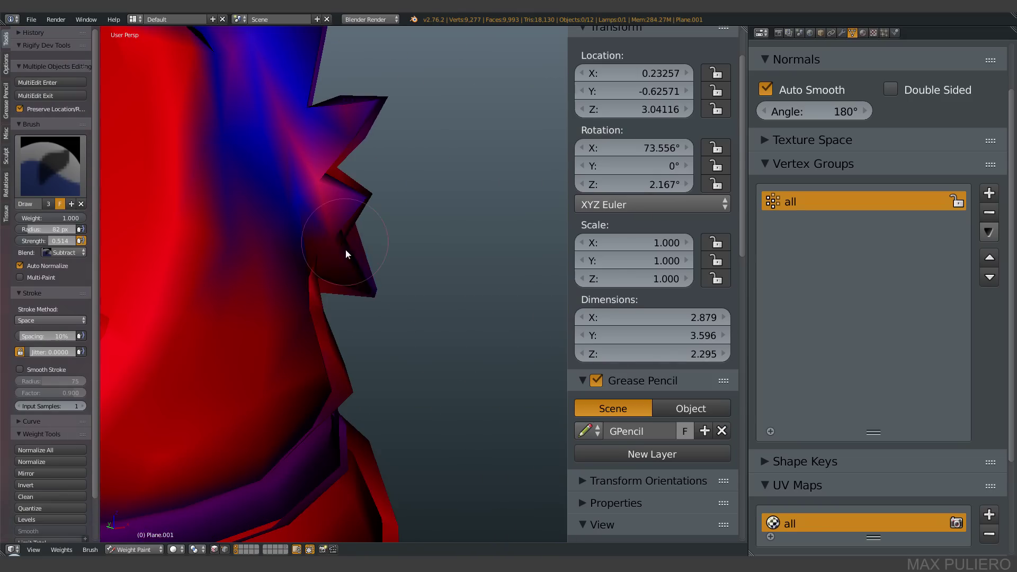
mouse_move(358, 220)
middle_mouse_down()
mouse_move(374, 303)
mouse_move(375, 189)
mouse_move(345, 313)
middle_mouse_up()
middle_click_drag(311, 229, 316, 180)
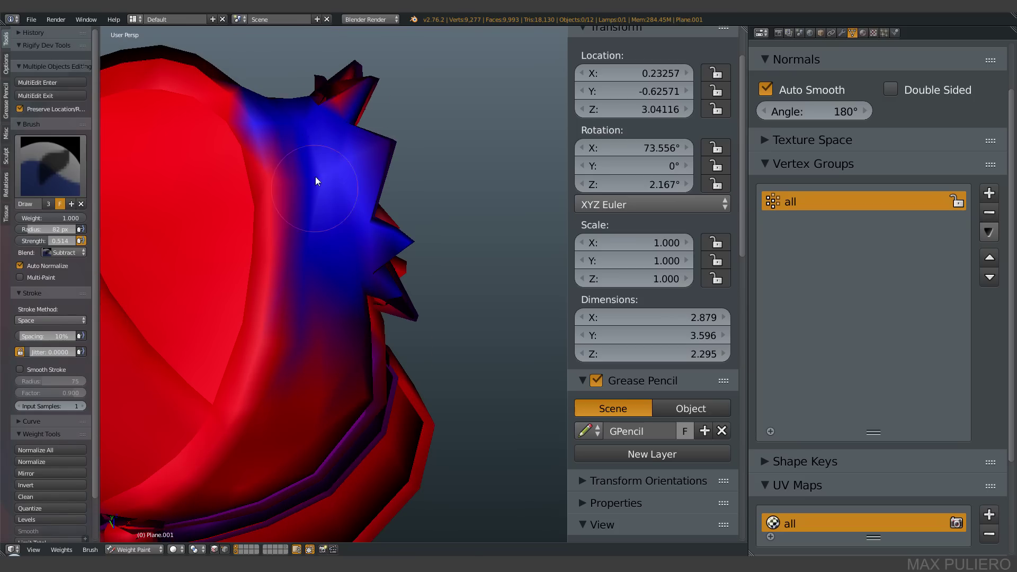
left_click_drag(288, 228, 292, 379)
Return the torso to Object Mode and display the whole model with solid shading.
key("ctrl+Tab")
key("z")
key("z")
mouse_move(362, 326)
middle_mouse_down("ctrl")
mouse_move(360, 207)
mouse_move(336, 282)
mouse_move(403, 274)
mouse_move(376, 275)
middle_mouse_up("ctrl")
right_click(376, 275)
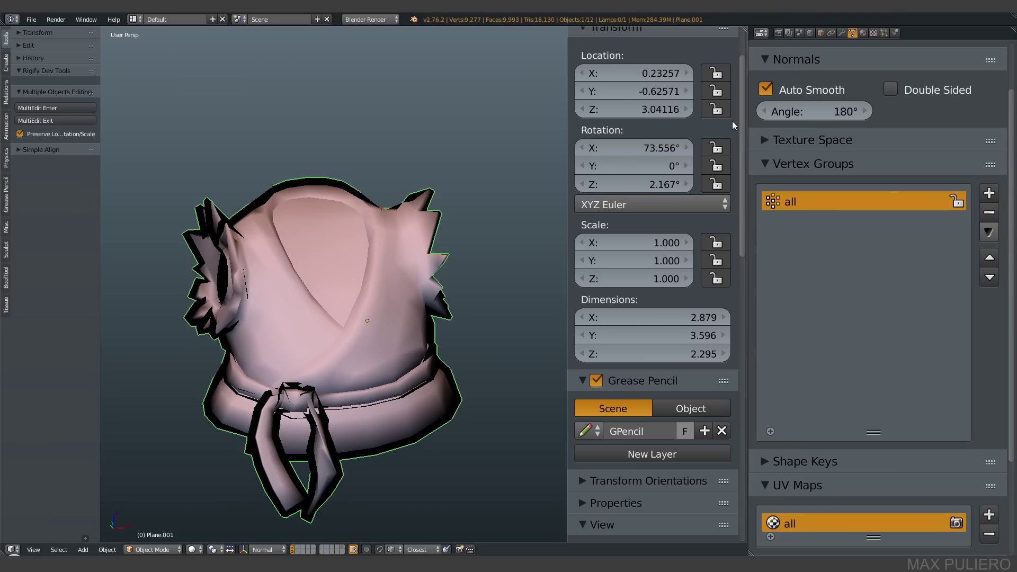
Add a Normal Edit modifier to the torso below its Solidify modifier.
left_click(842, 32)
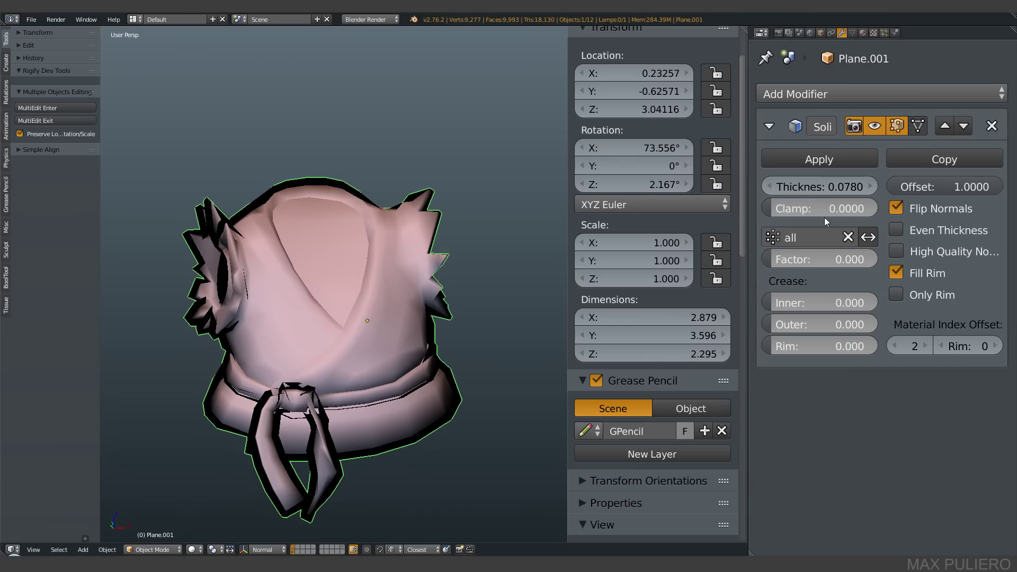
middle_click_drag(824, 217, 847, 93, "ctrl")
left_click(842, 86)
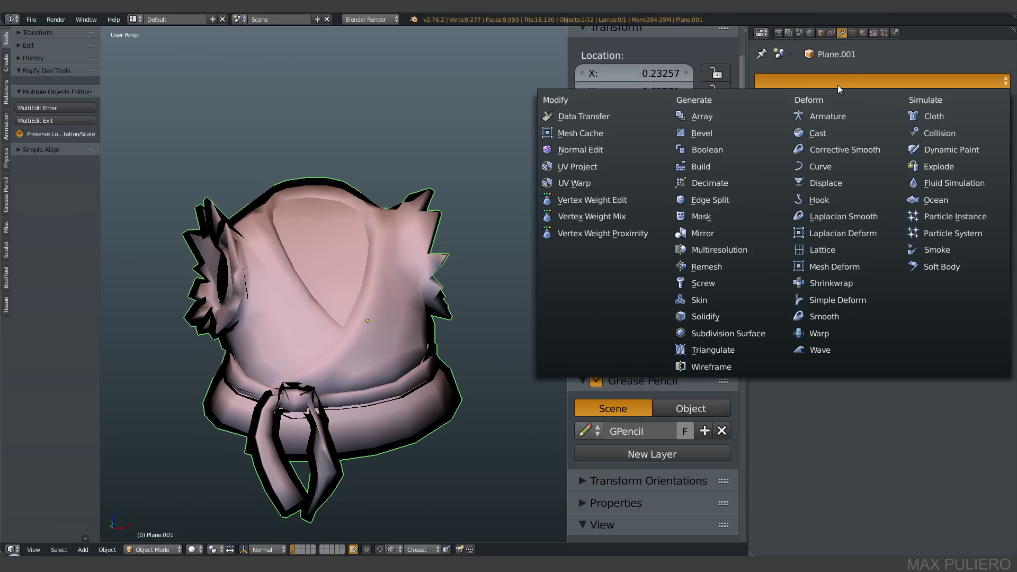
left_click(598, 153)
mouse_move(425, 244)
middle_mouse_down()
mouse_move(403, 290)
mouse_move(398, 253)
middle_mouse_up()
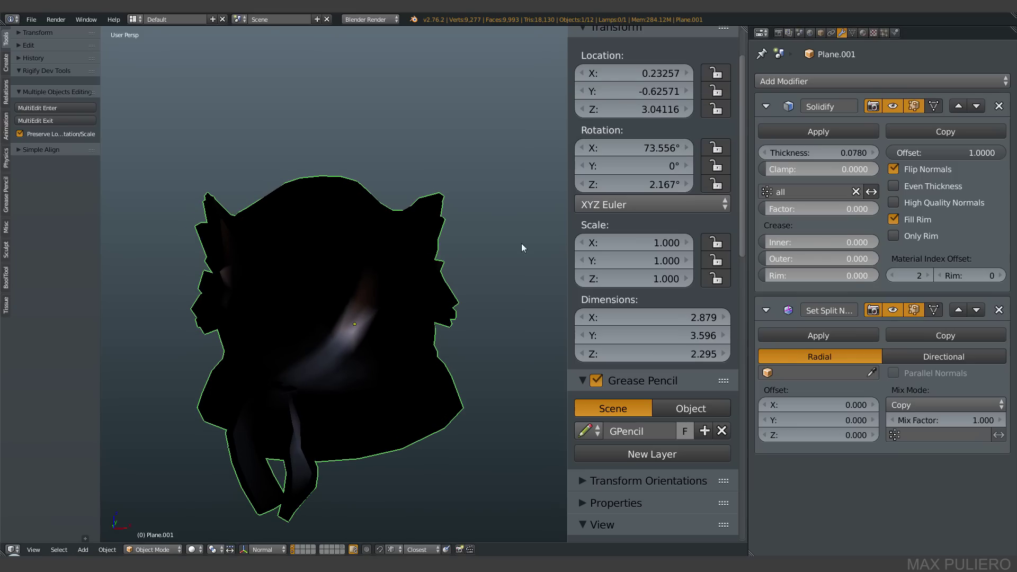
Move the torso's Normal Edit modifier above Solidify, set it to Directional, and display the model with textured shading.
left_click(958, 310)
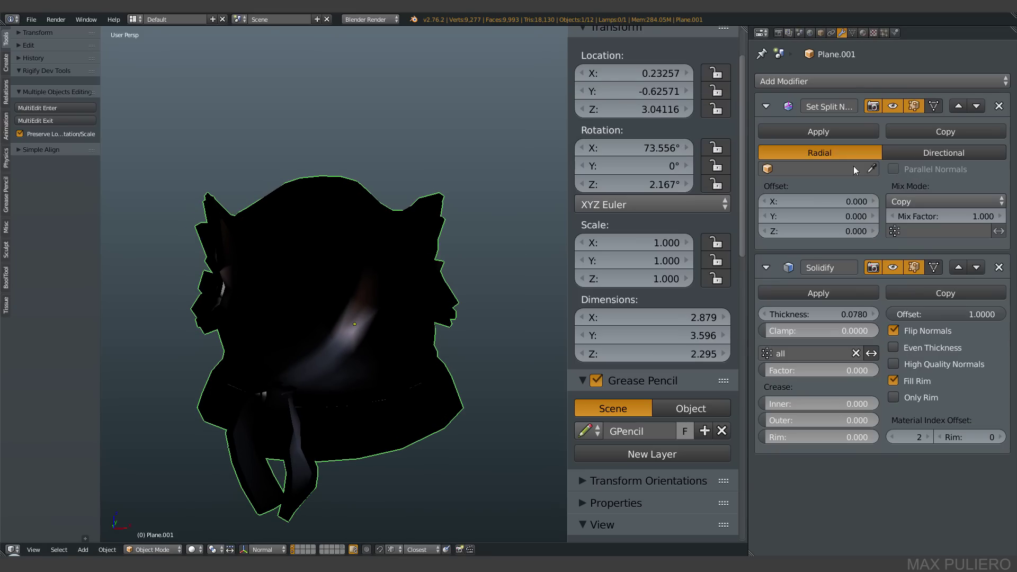
left_click(901, 153)
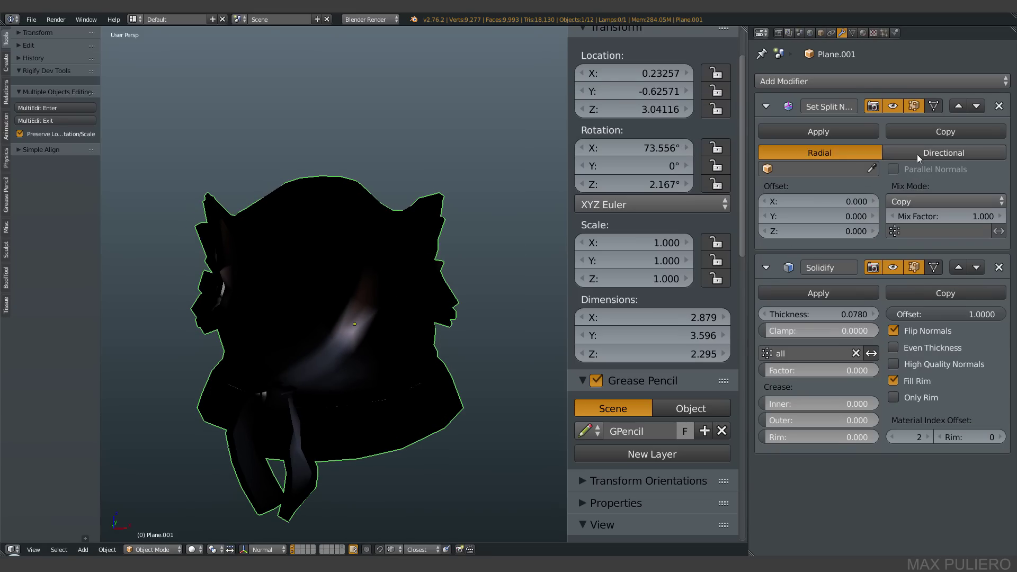
middle_click_drag(427, 297, 439, 341)
key("alt+z")
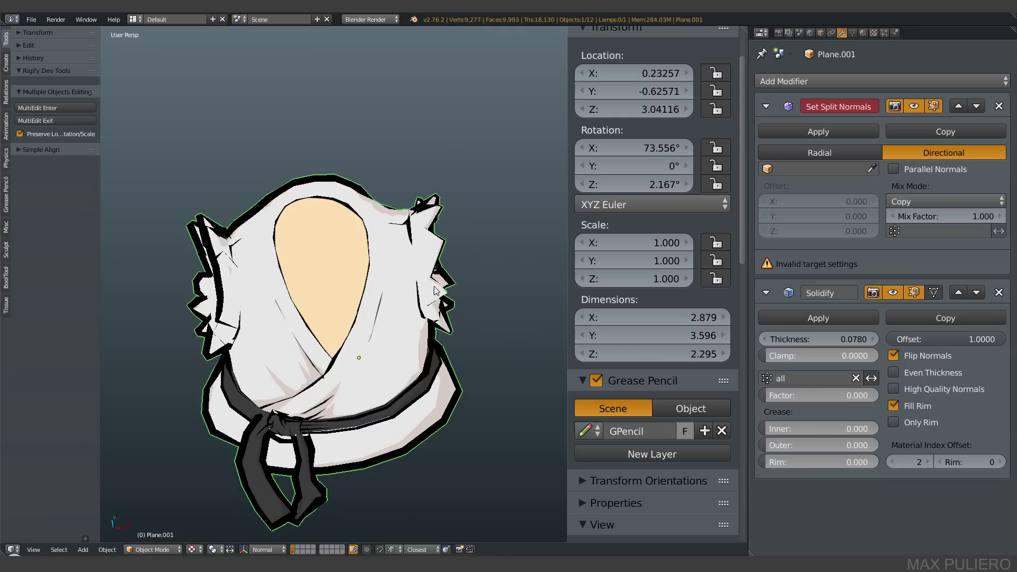
Switch the Normal Edit modifier back to Radial, check the shading, and remove the modifier from the torso.
middle_click_drag(433, 287, 425, 307)
left_click(820, 152)
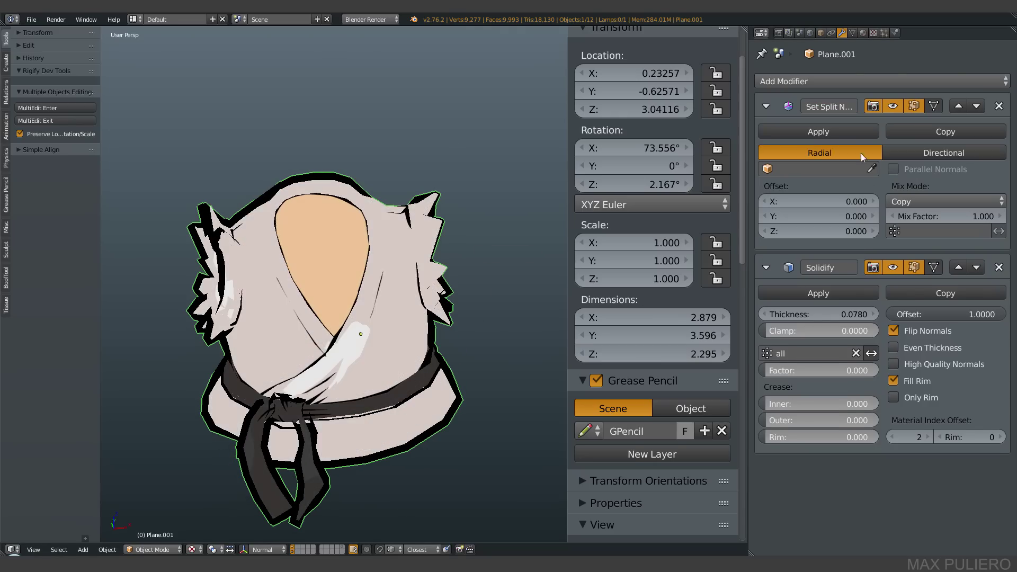
middle_click_drag(555, 284, 416, 339)
left_click(999, 106)
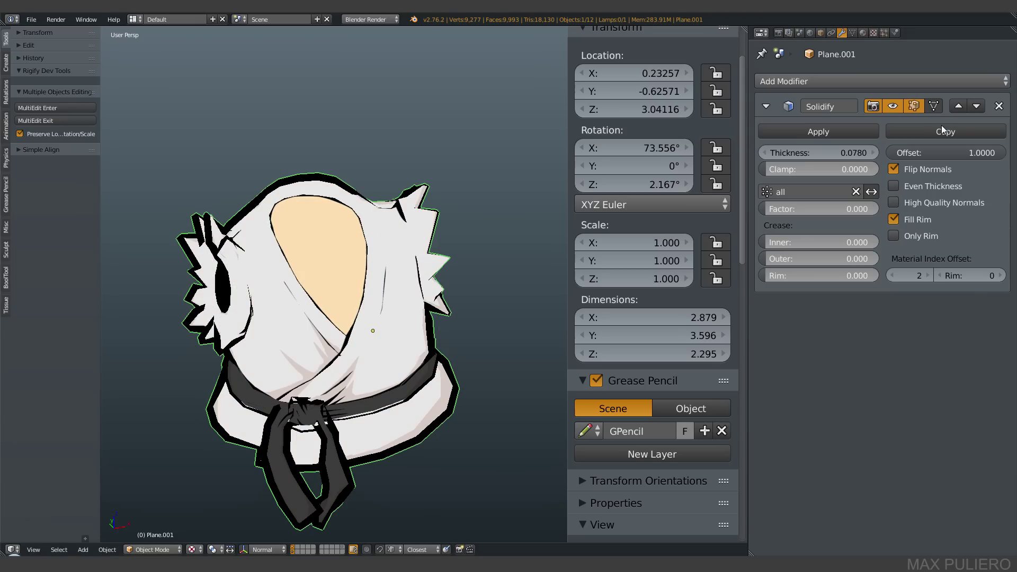
middle_click_drag(445, 330, 475, 336)
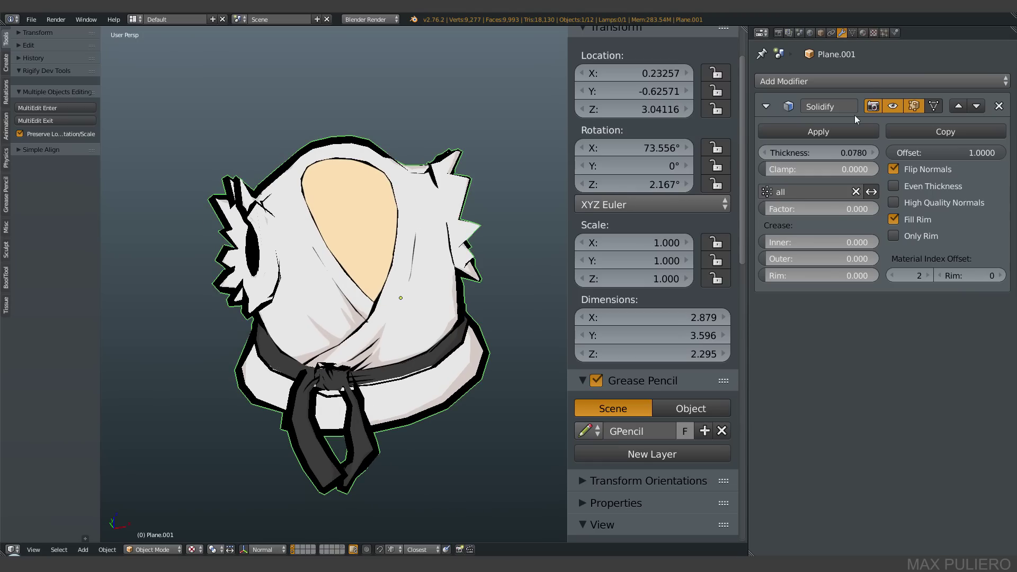
left_click(861, 81)
middle_click_drag(466, 352, 423, 354)
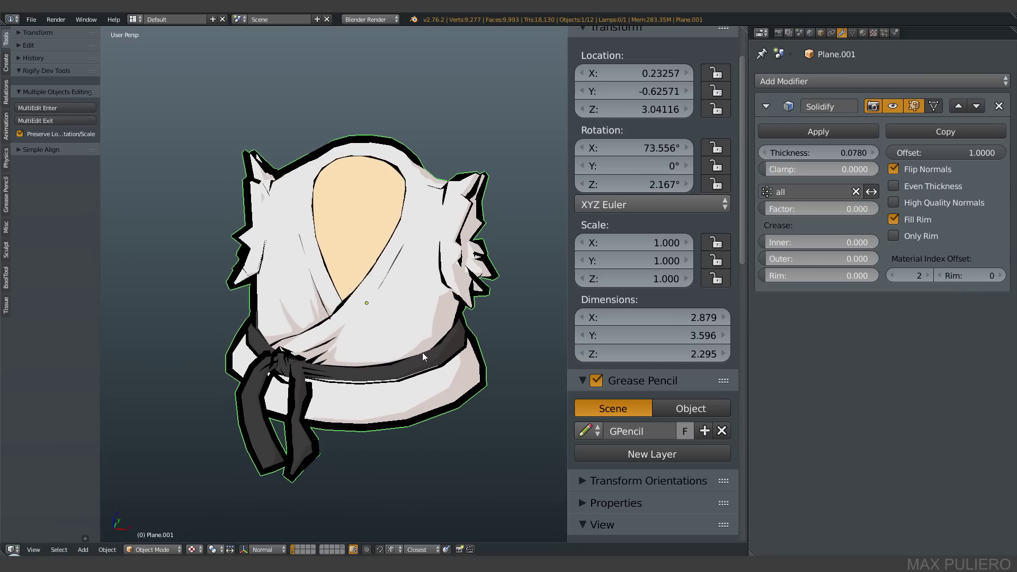
Show the torso's material settings and split the 3D view horizontally, making the lower area a Node Editor.
left_click(863, 32)
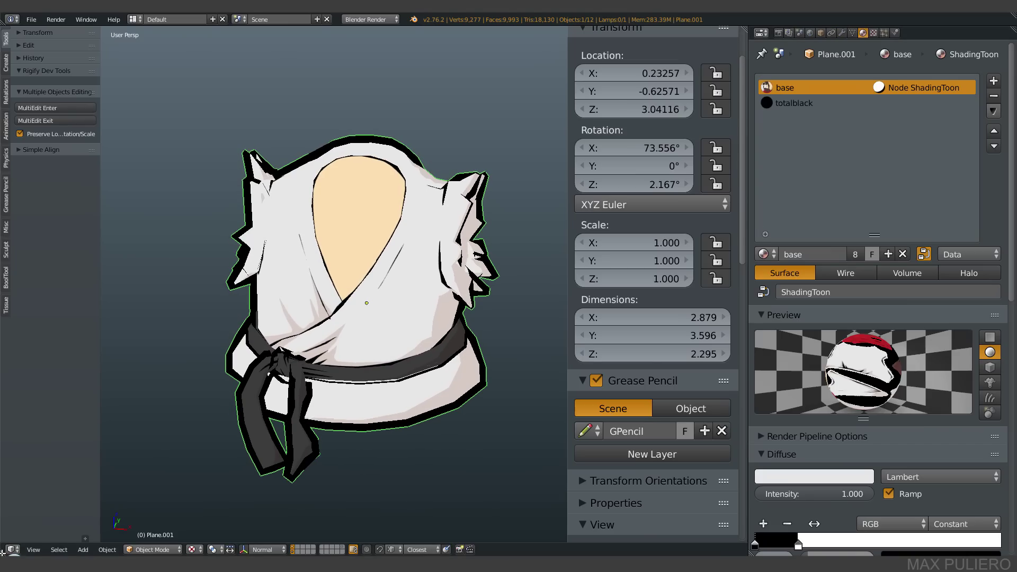
left_click_drag(4, 553, 31, 316)
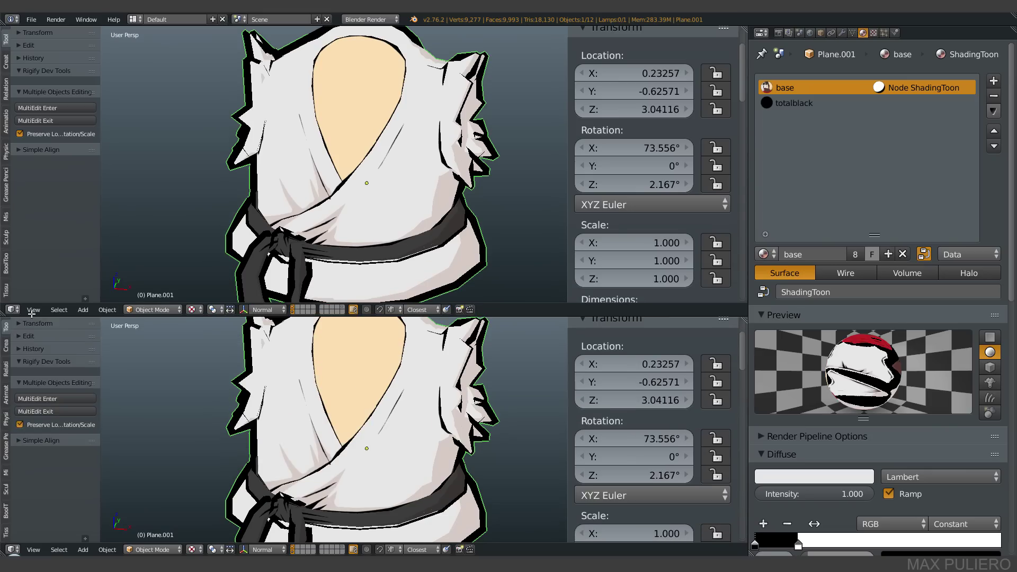
left_click(14, 549)
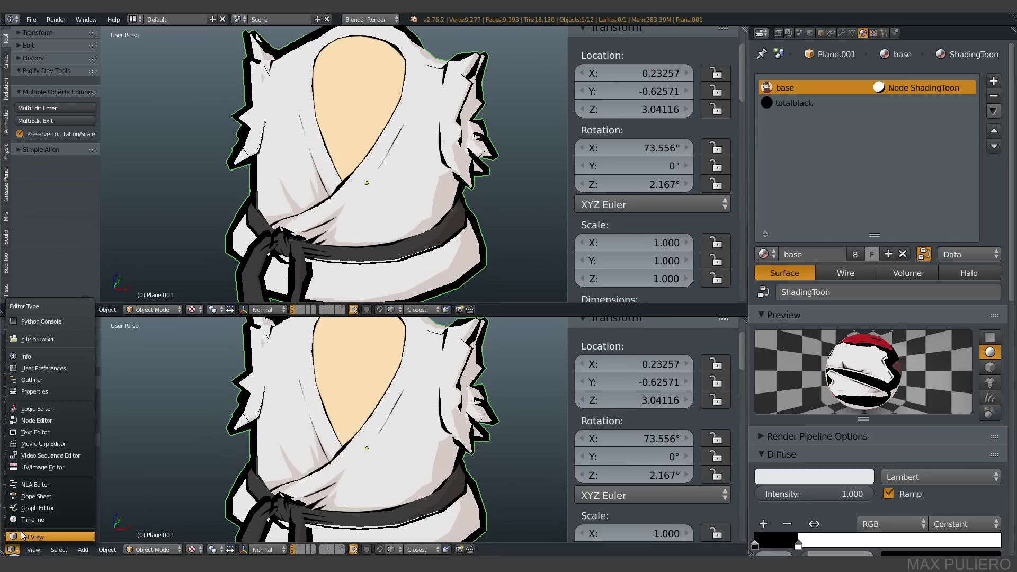
left_click(36, 420)
middle_click_drag(380, 424, 375, 424)
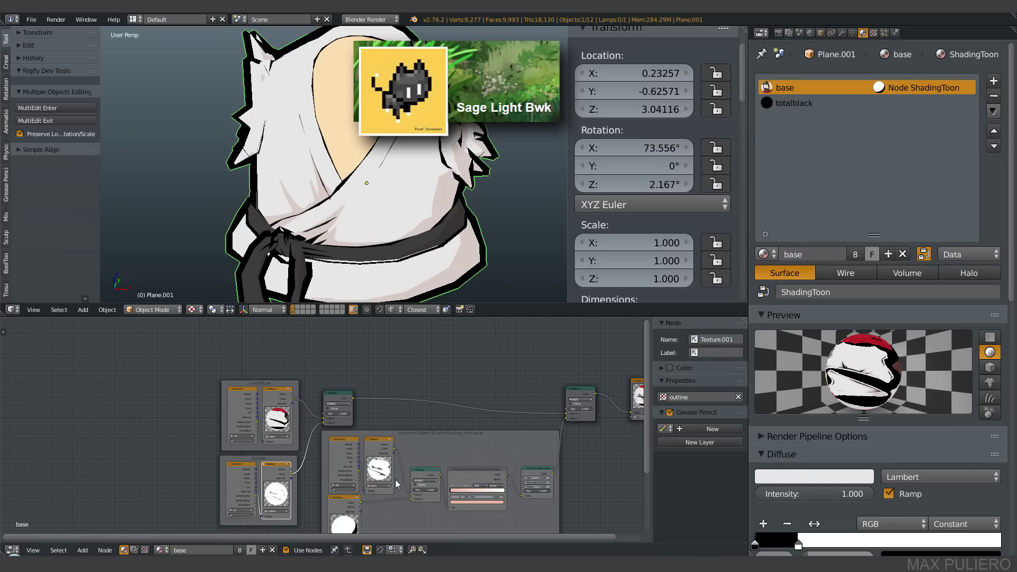
Enlarge the Node Editor and examine how the base material combines color texture, outline, AO and lamp shading nodes.
middle_click_drag(400, 488, 312, 424)
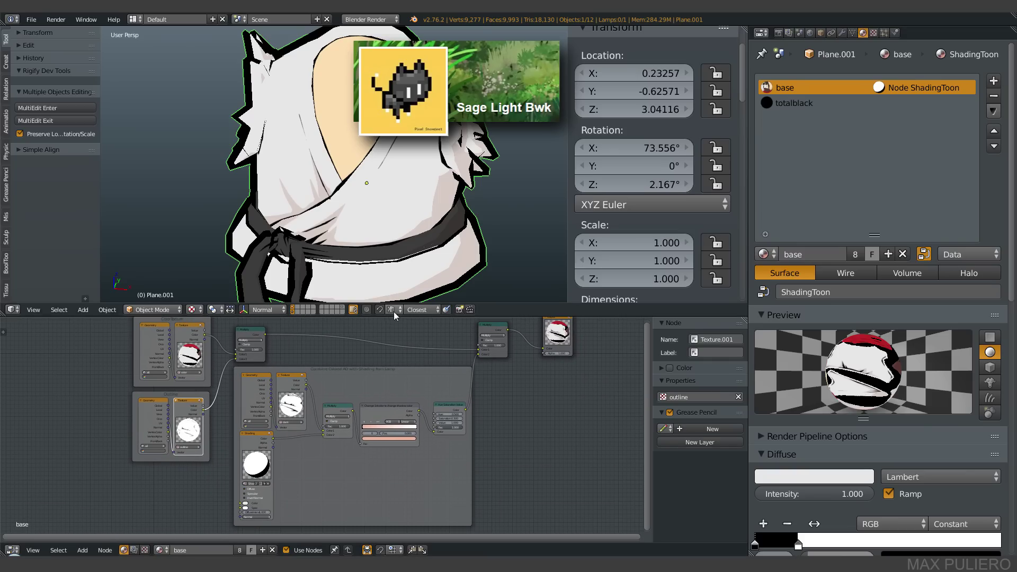
left_click_drag(391, 315, 391, 191)
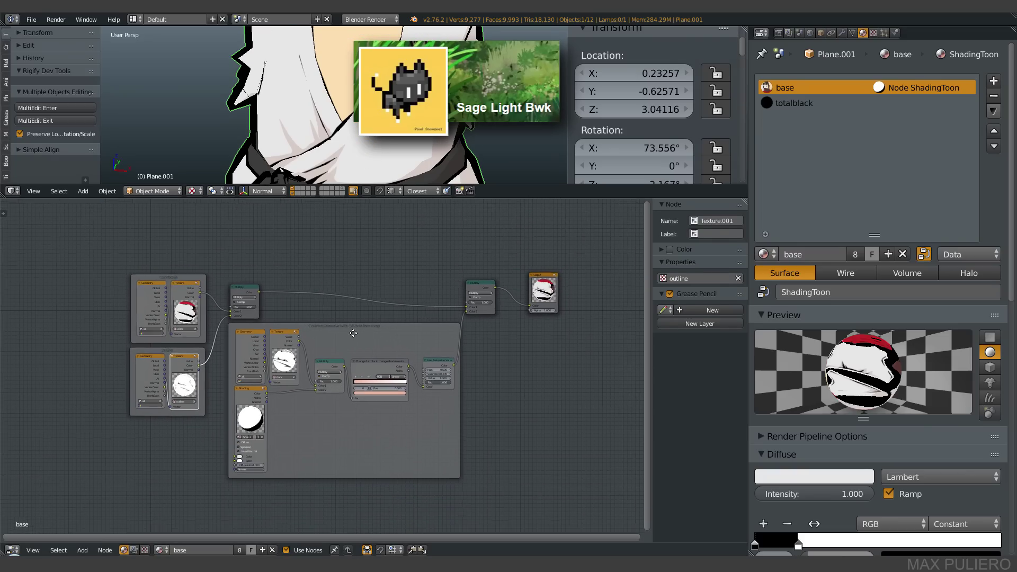
middle_click_drag(346, 395, 407, 420, "ctrl")
scroll(408, 420, "down", 1)
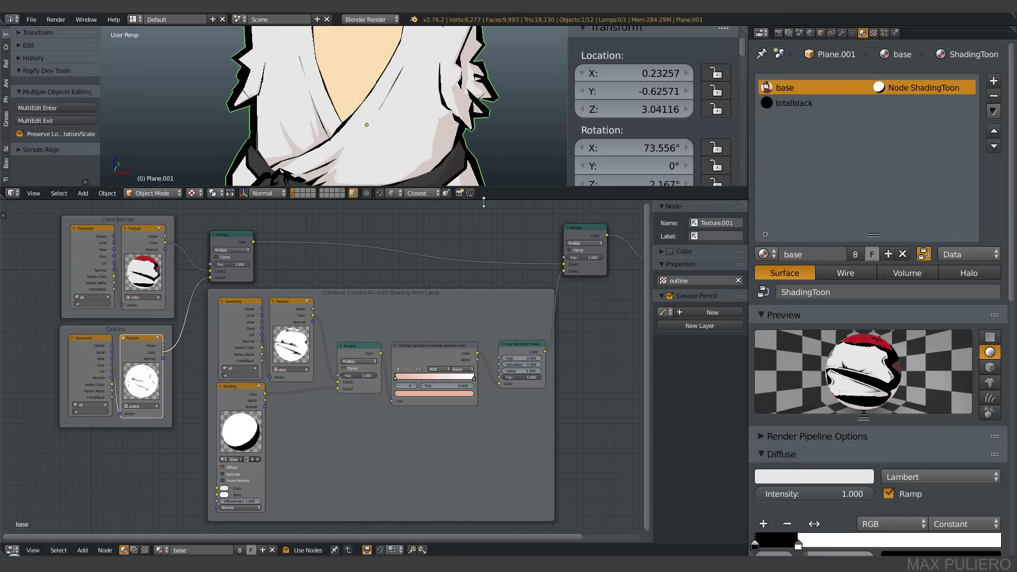
Enlarge the 3D view over the Node Editor, toggle local view, and examine the outlines on the complete character.
left_click_drag(484, 199, 485, 477)
key("KP_Divide")
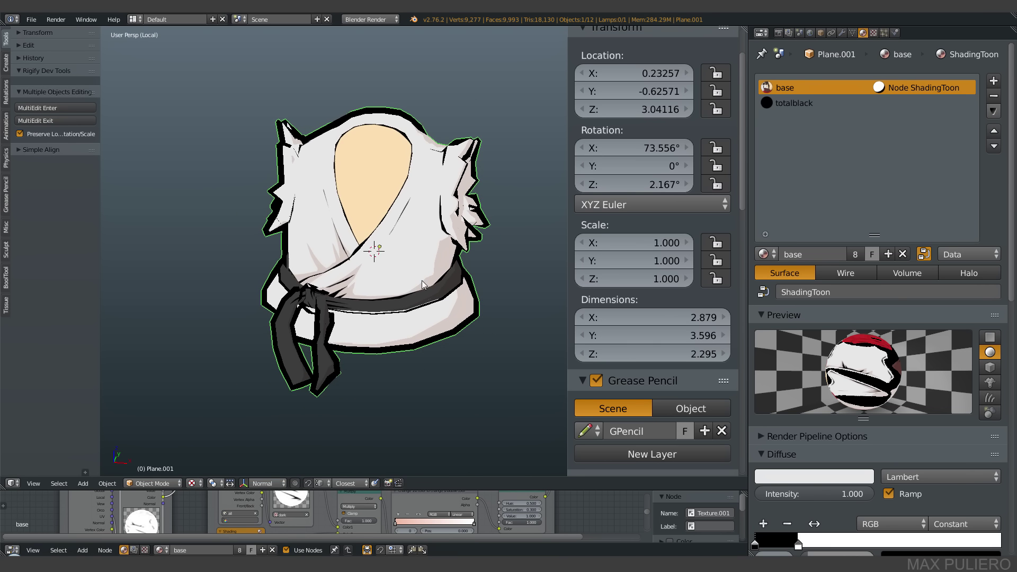
key("KP_Divide")
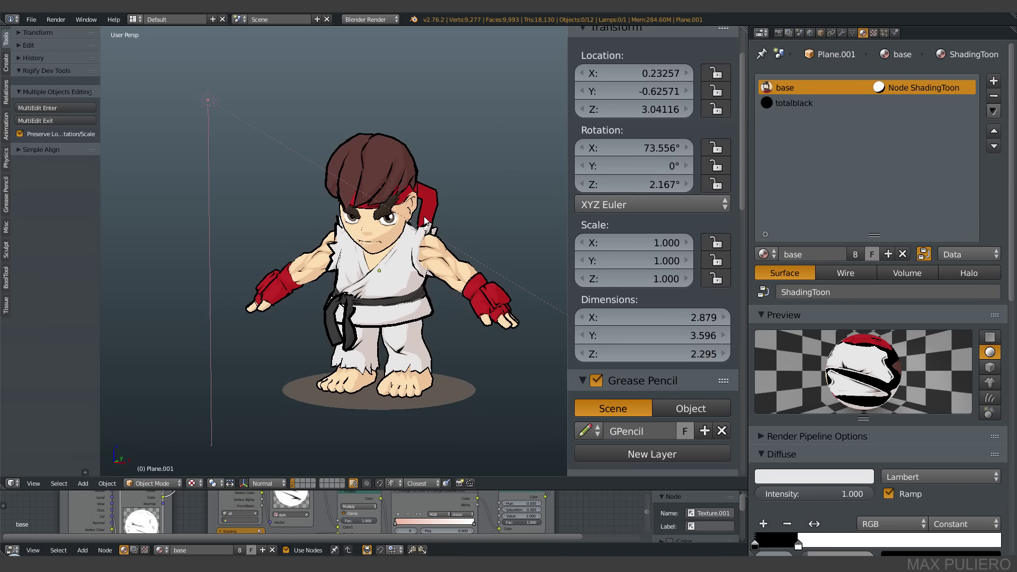
mouse_move(424, 221)
middle_mouse_down()
mouse_move(455, 217)
mouse_move(482, 244)
mouse_move(427, 225)
mouse_move(431, 234)
middle_mouse_up()
scroll(430, 343, "up", 2)
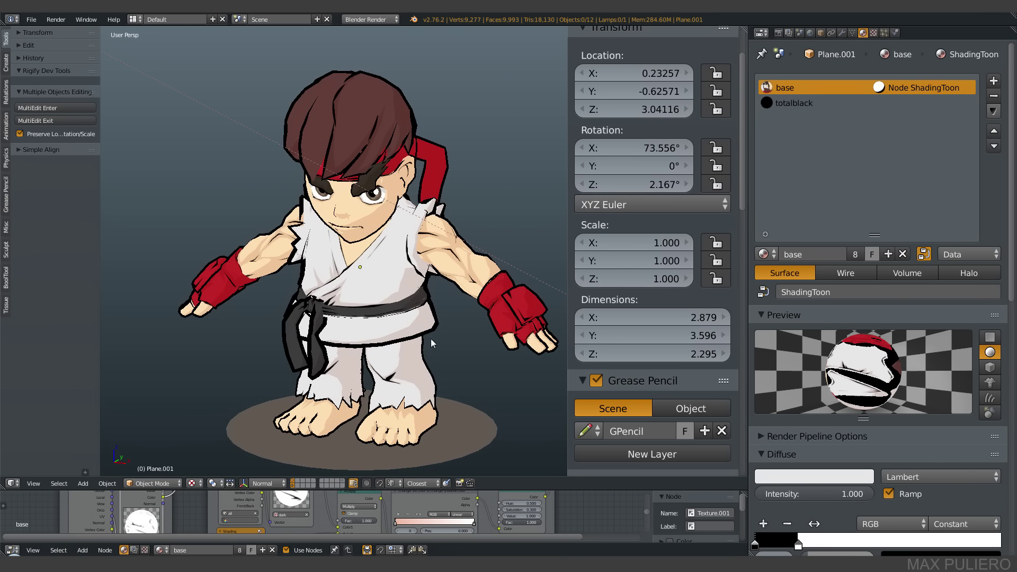
scroll(431, 343, "down", 2)
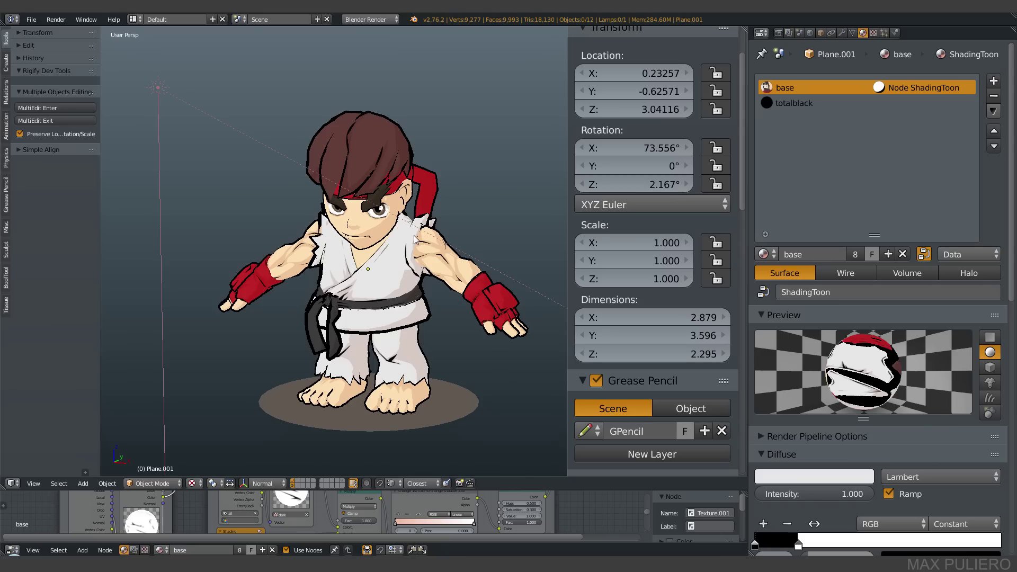